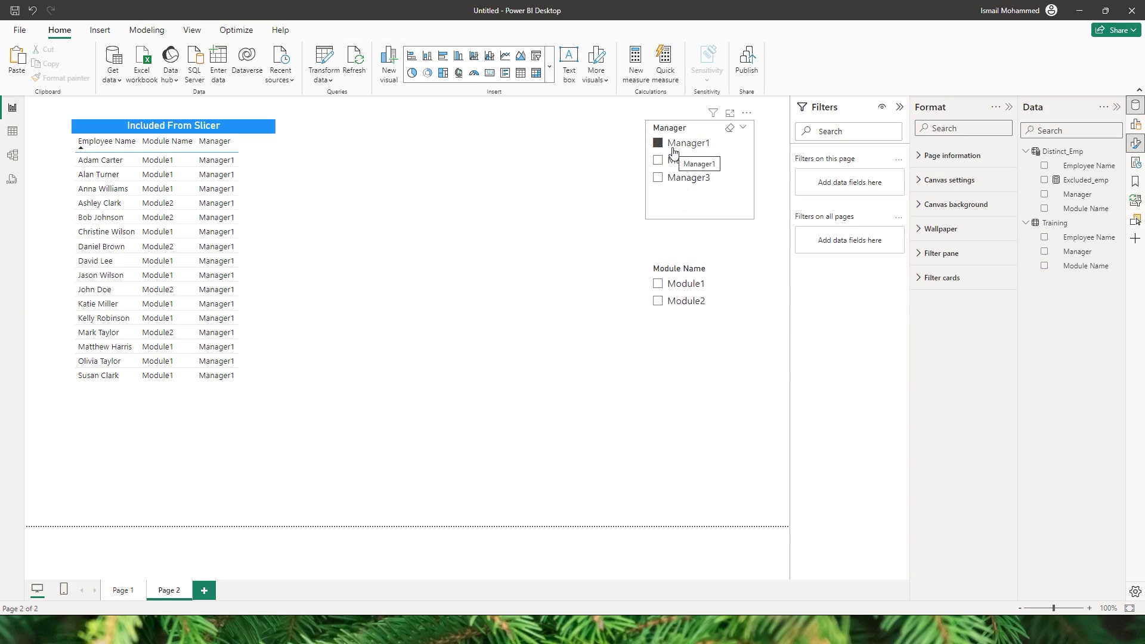
Step: Tick Module1 in the Page 2 Module Name slicer, then deselect the slicer
{"action": "left_click", "coordinate": [658, 284]}
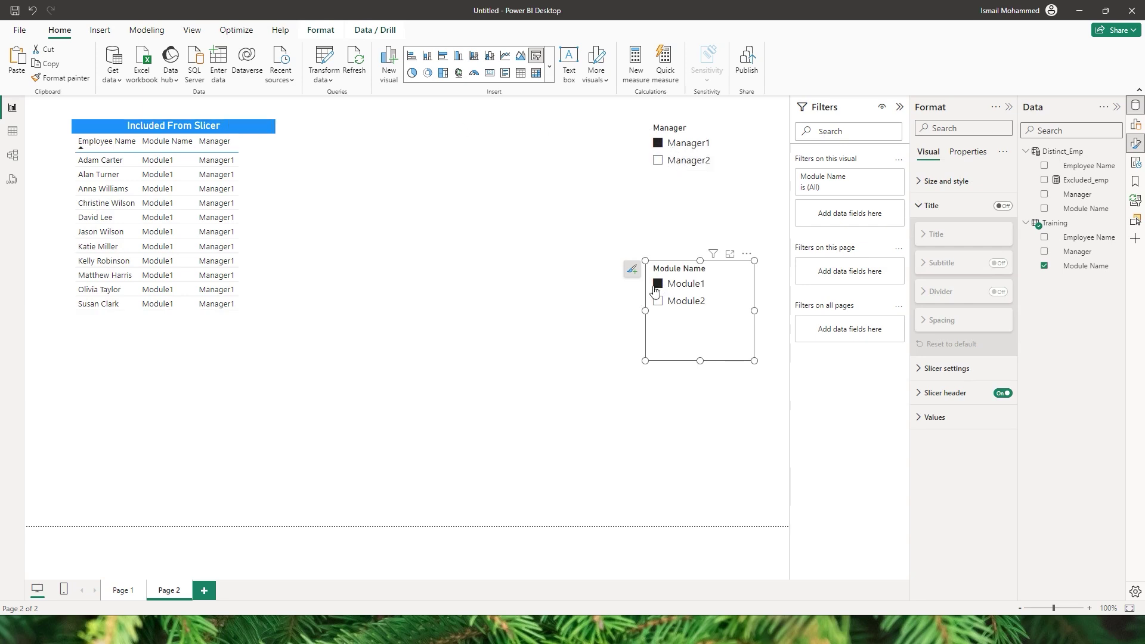
{"action": "left_click", "coordinate": [368, 325]}
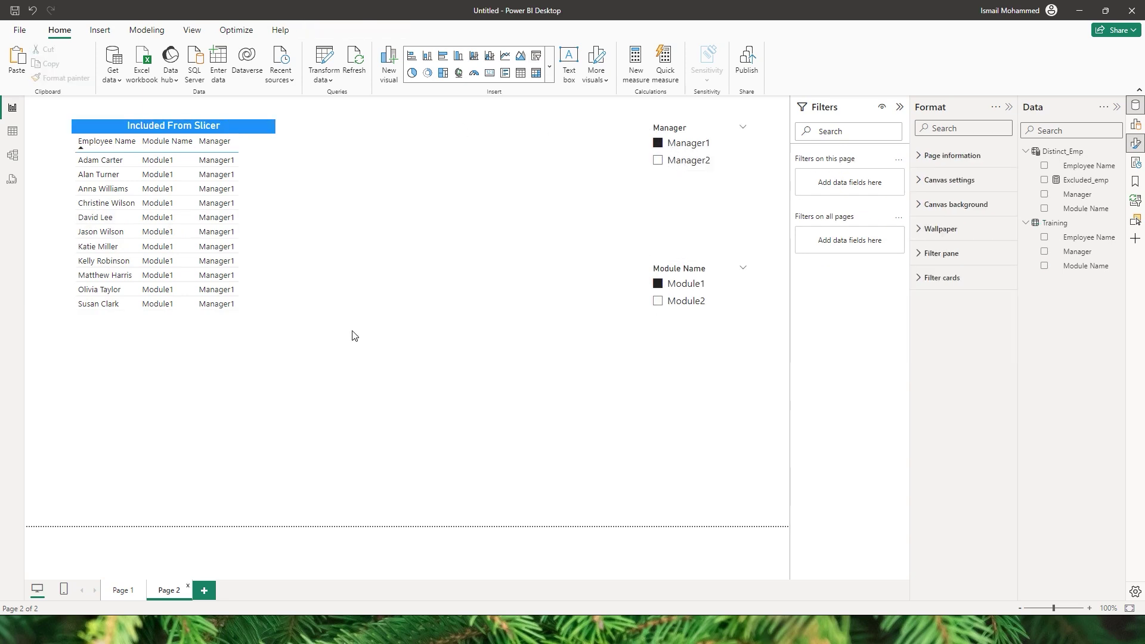
Step: On Page 1, filter Module Name to Module1, then Module2, checking the excluded table's filters each time
{"action": "left_click", "coordinate": [124, 590]}
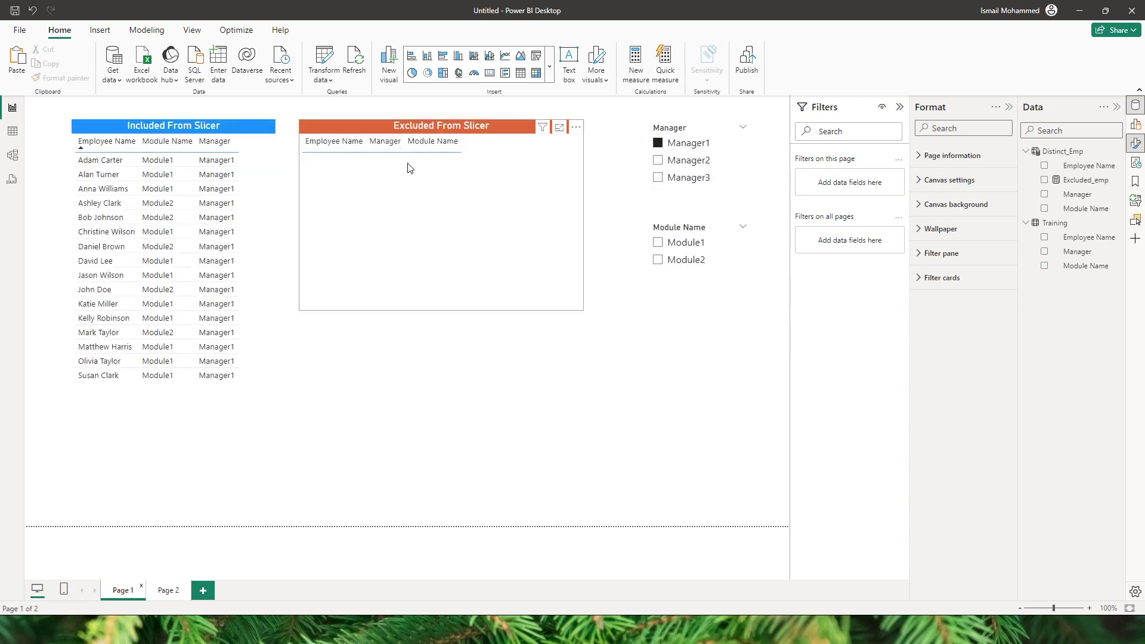
{"action": "left_click", "coordinate": [660, 243]}
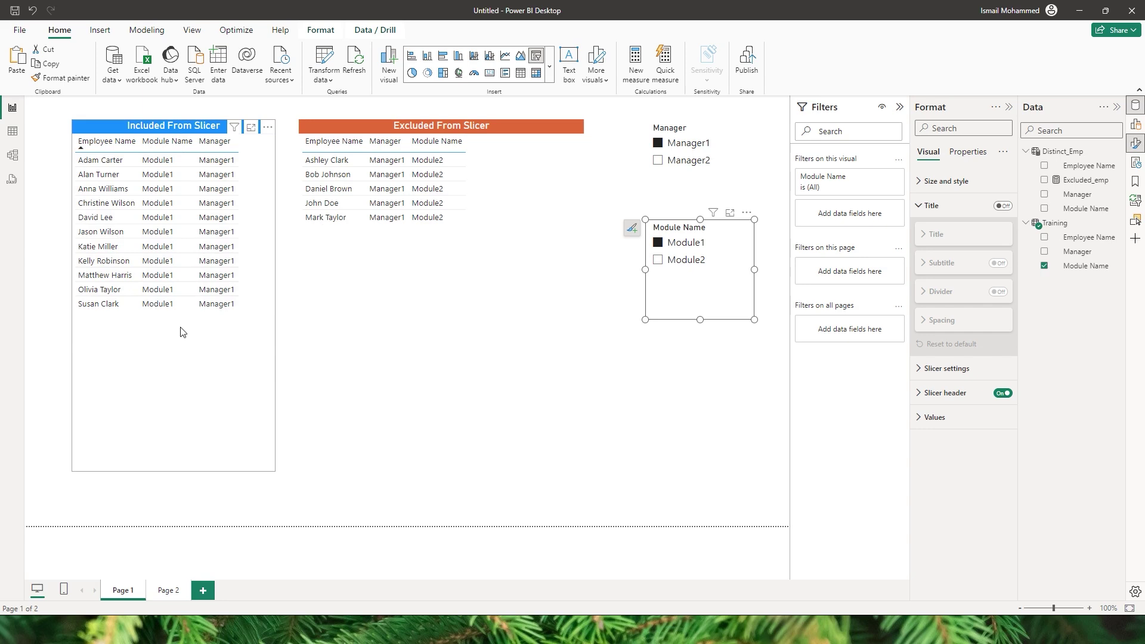
{"action": "left_click", "coordinate": [480, 126]}
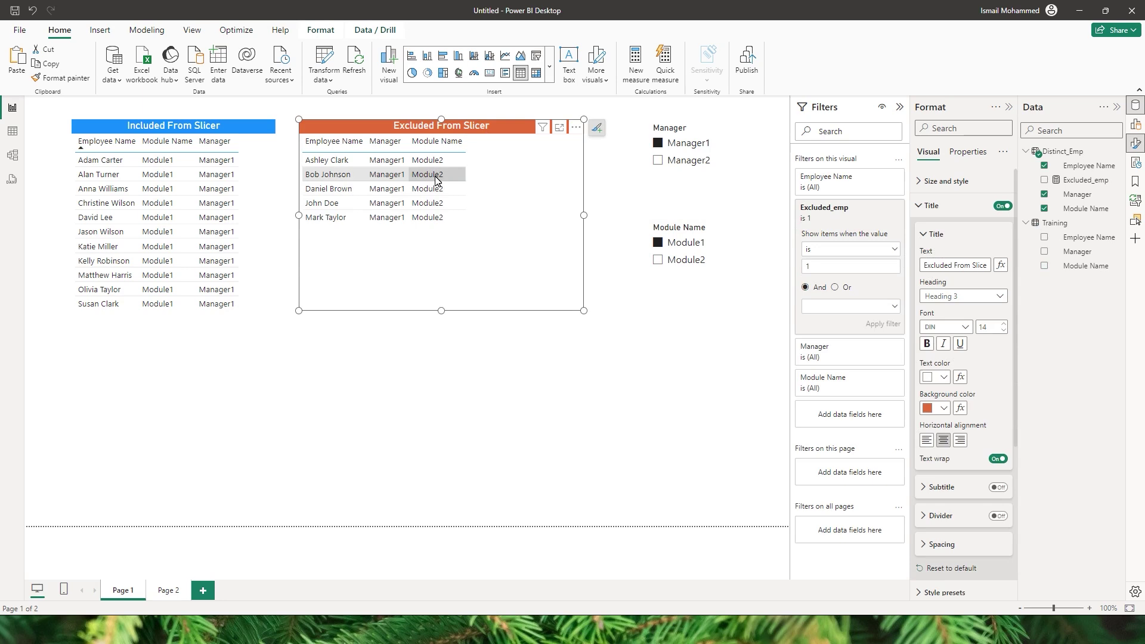
{"action": "left_click", "coordinate": [661, 268]}
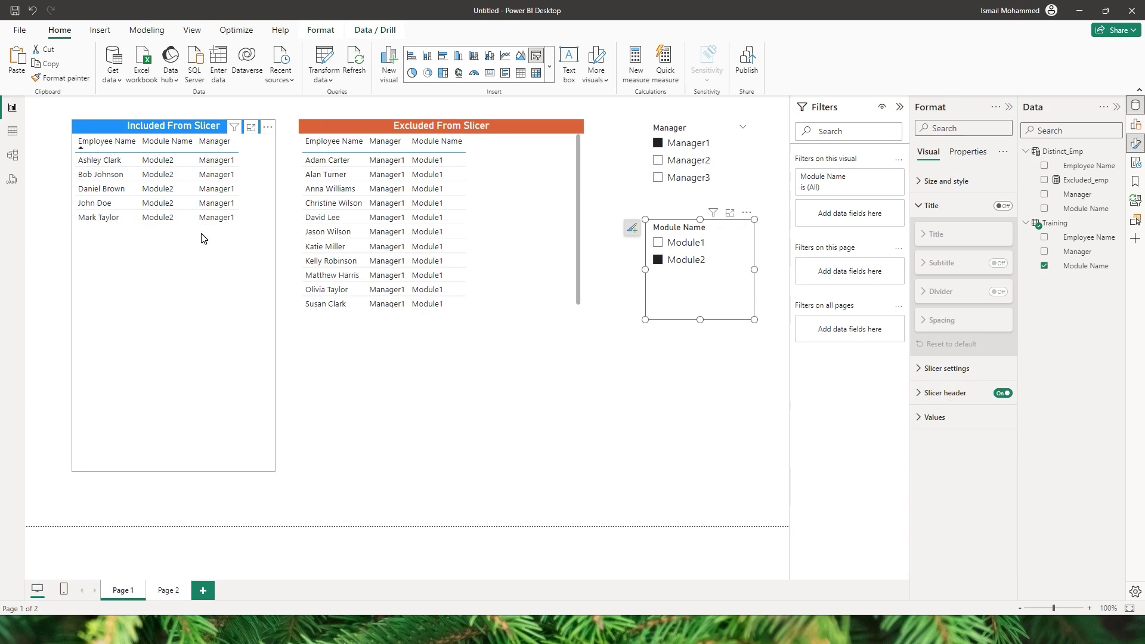
{"action": "left_click", "coordinate": [509, 208]}
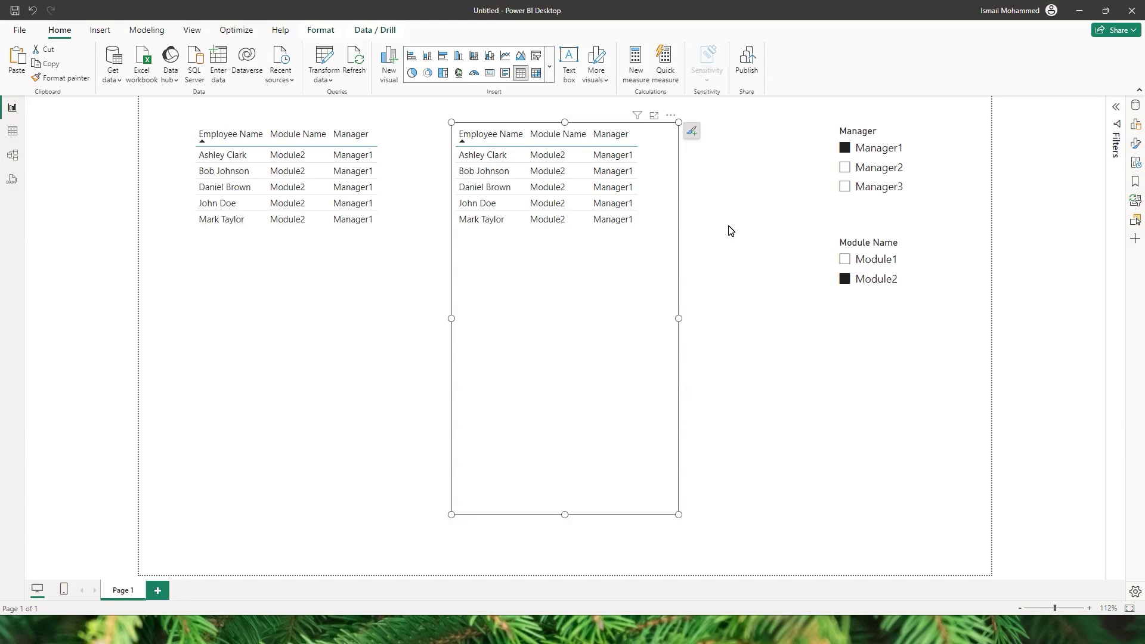
Step: Show the Training table's fields in the Data pane and switch to the Modeling ribbon
{"action": "left_click", "coordinate": [1136, 105]}
{"action": "mouse_move", "coordinate": [1064, 158]}
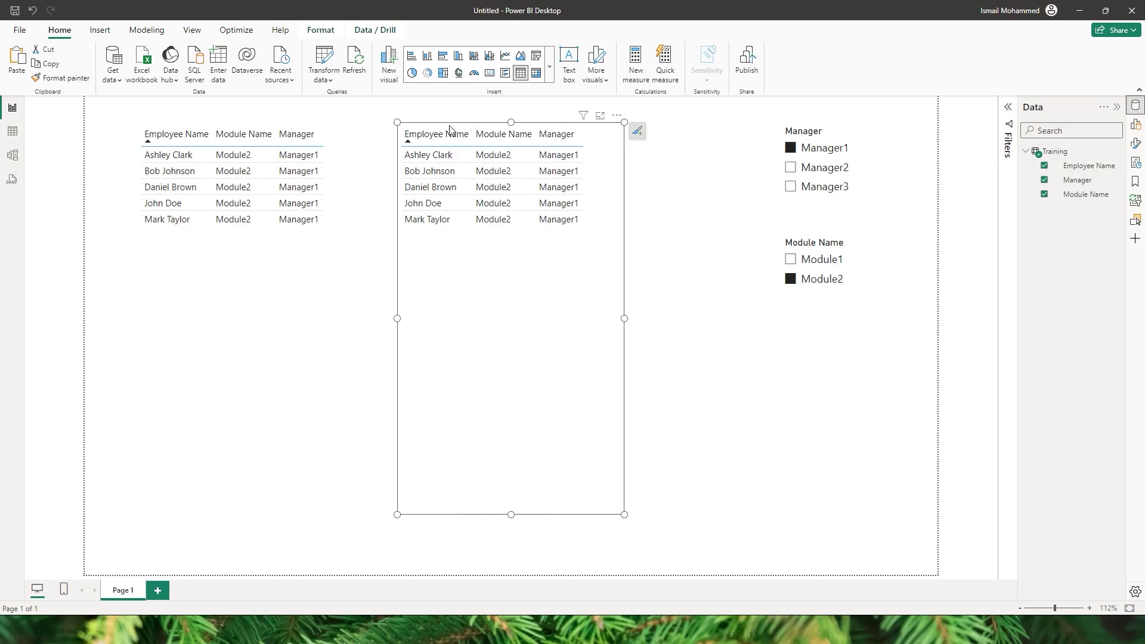
{"action": "left_click", "coordinate": [148, 31]}
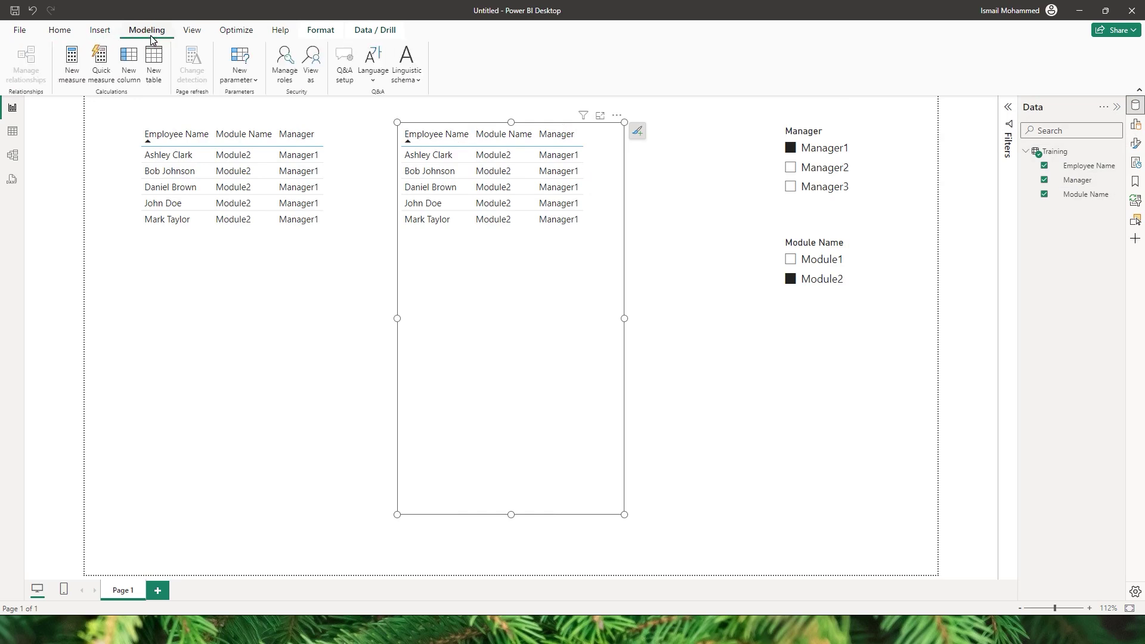
Step: Start the Distinct_Emp table as DISTINCT(SUMMARIZE(Training, Training[Employee Name]
{"action": "left_click", "coordinate": [154, 59]}
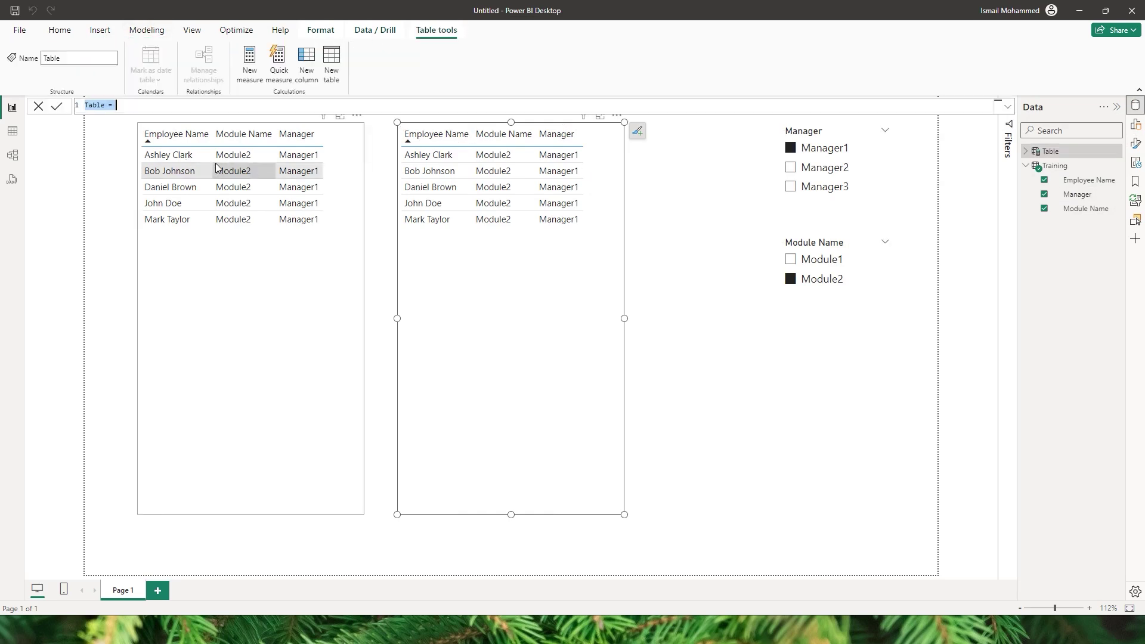
{"action": "type", "text": "Distin"}
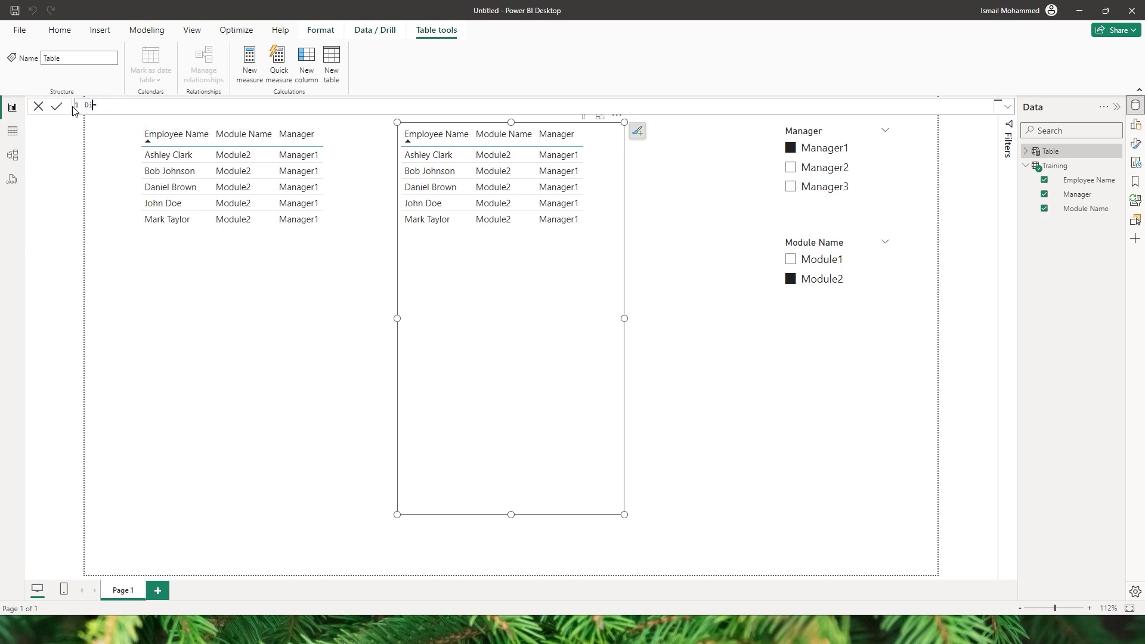
{"action": "type", "text": "ct_Emp ="}
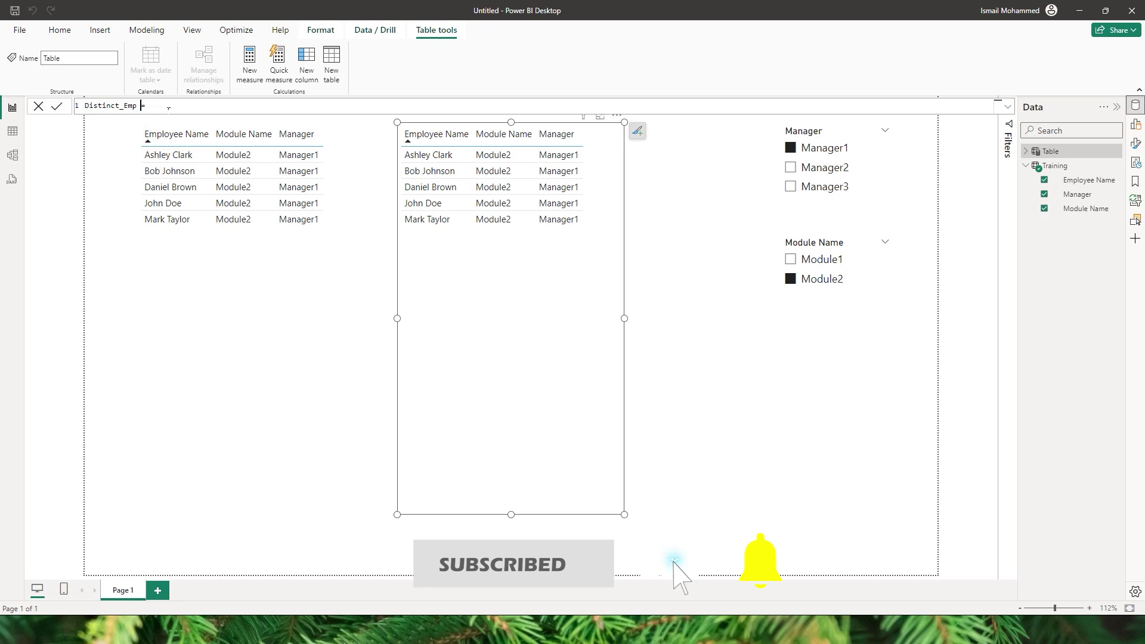
{"action": "scroll", "coordinate": [215, 114], "scroll_direction": "up", "scroll_amount": 2}
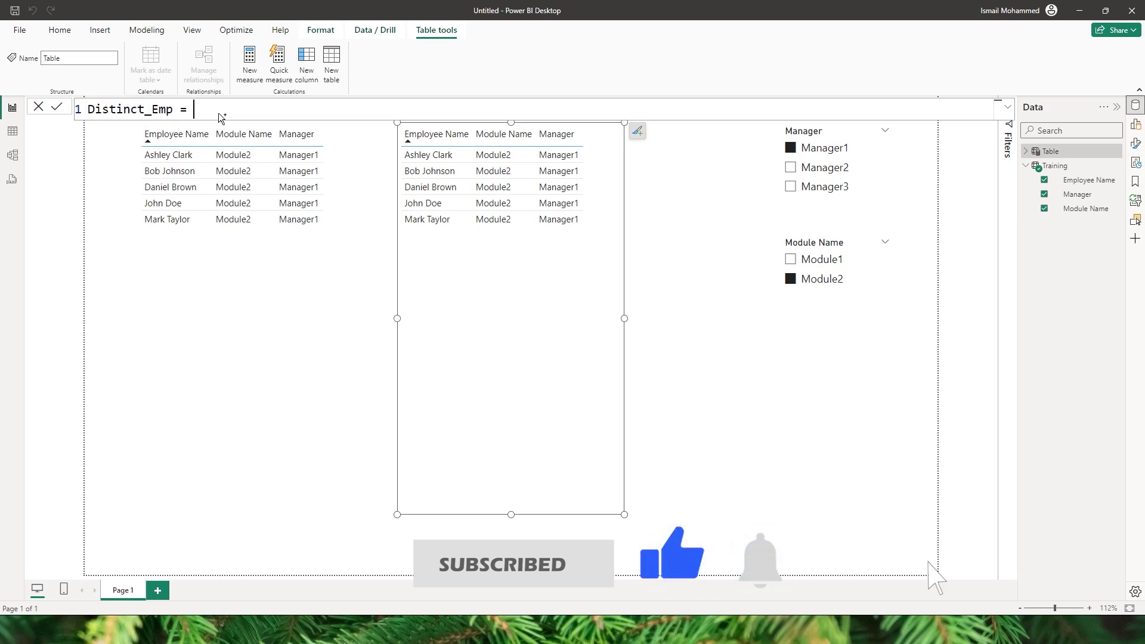
{"action": "type", "text": "DISTINCT("}
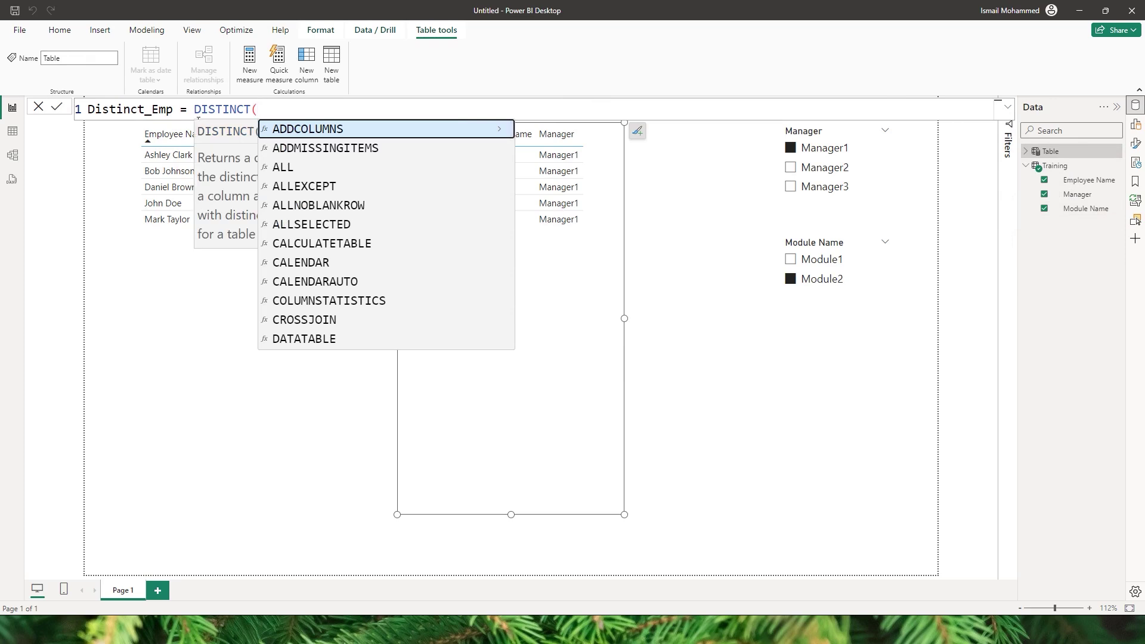
{"action": "type", "text": "Sum"}
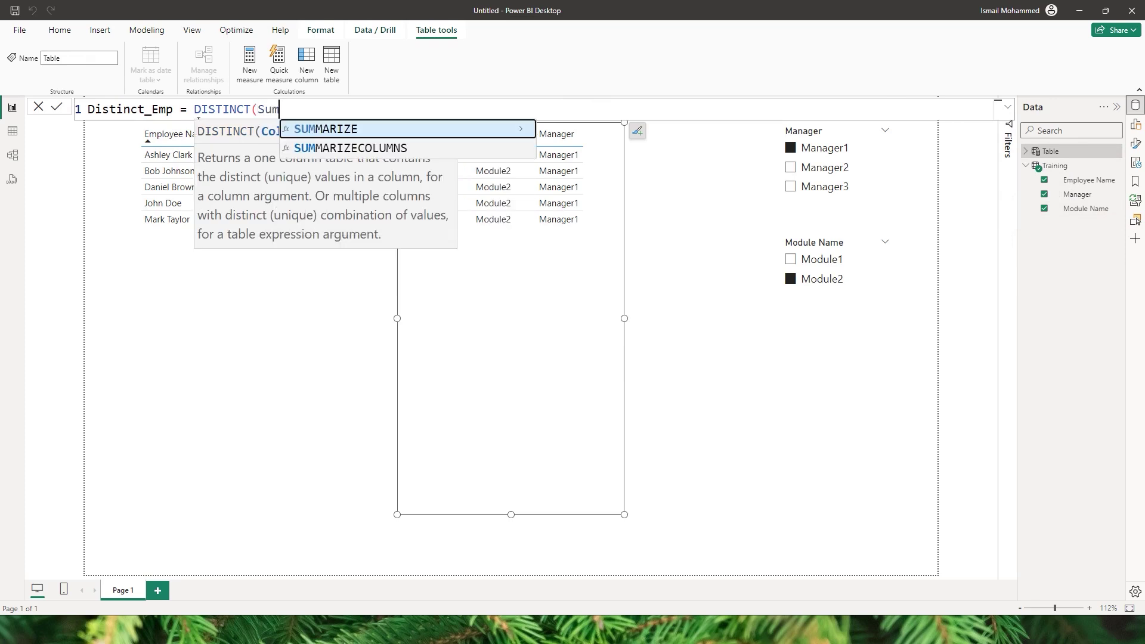
{"action": "key", "text": "Tab"}
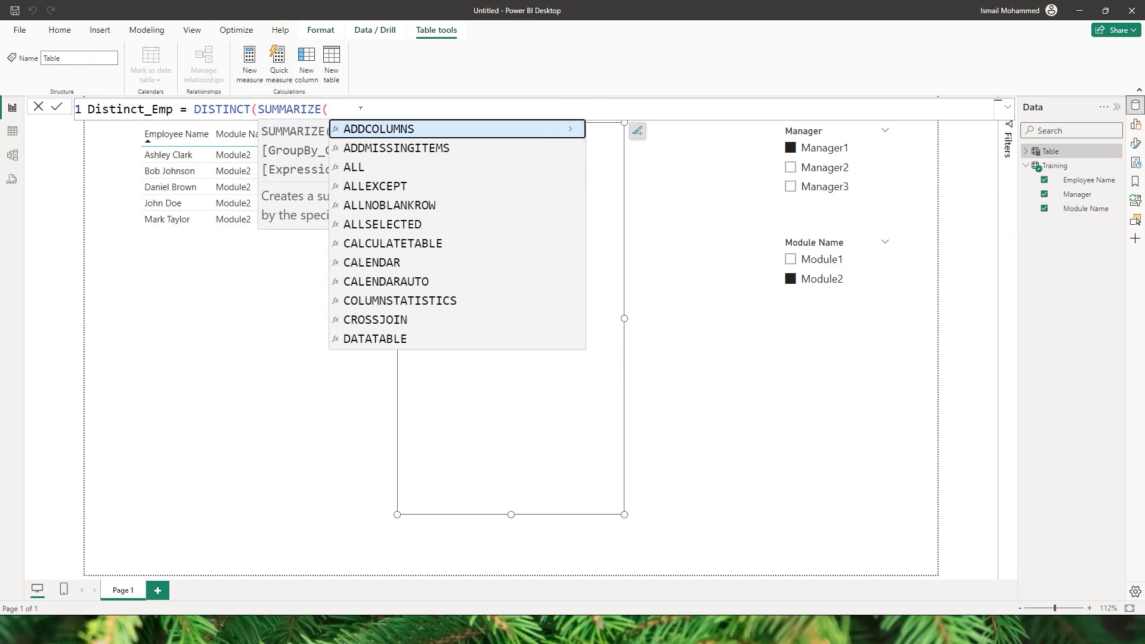
{"action": "key", "text": "Escape"}
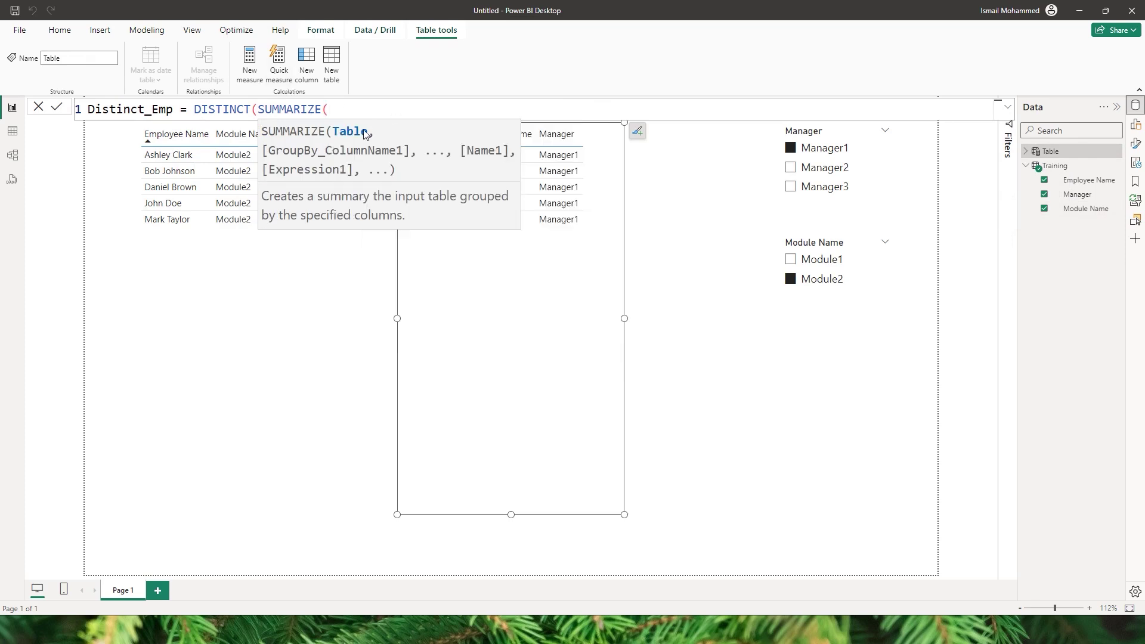
{"action": "type", "text": "Training,"}
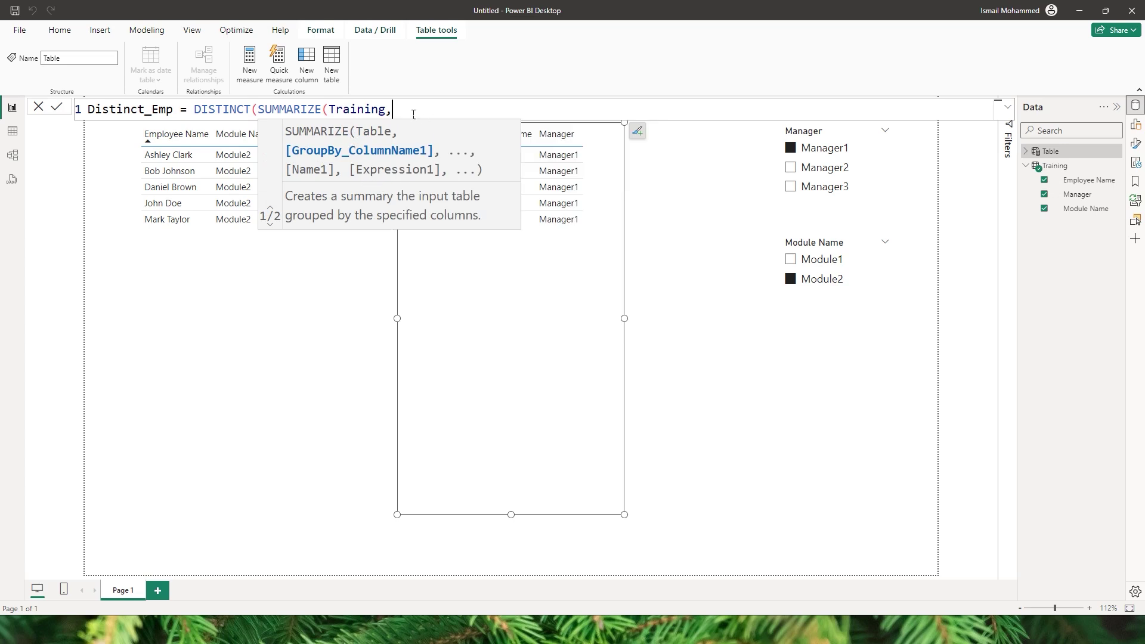
{"action": "type", "text": "emp"}
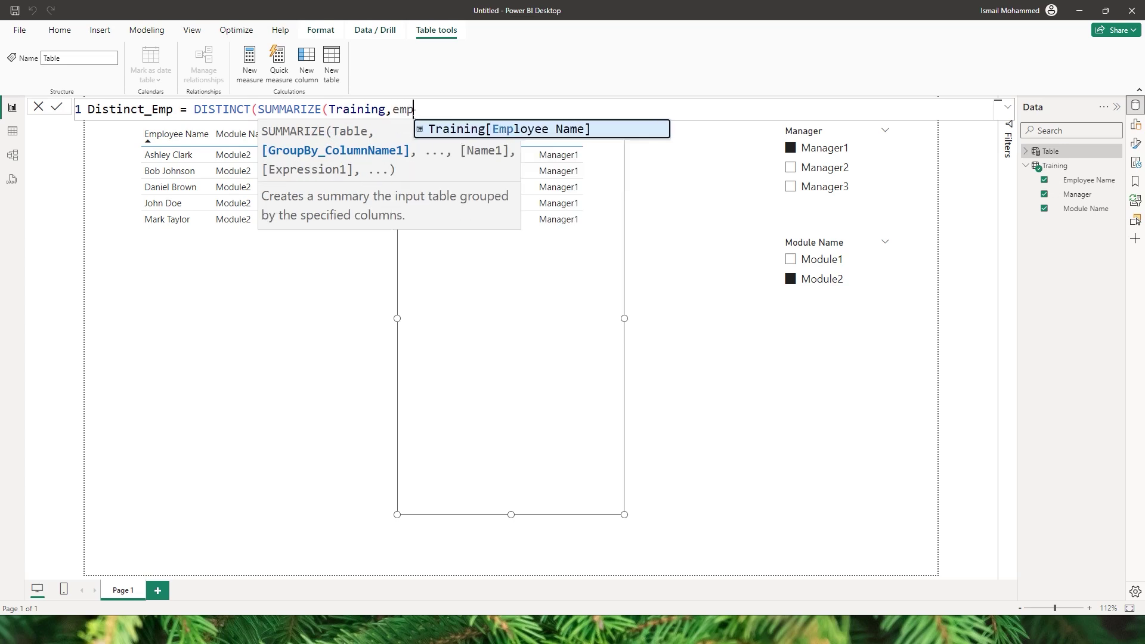
{"action": "key", "text": "Tab"}
Step: Add Training[Manager] and Training[Module Name], close the formula, commit it, and view the model diagram
{"action": "type", "text": ","}
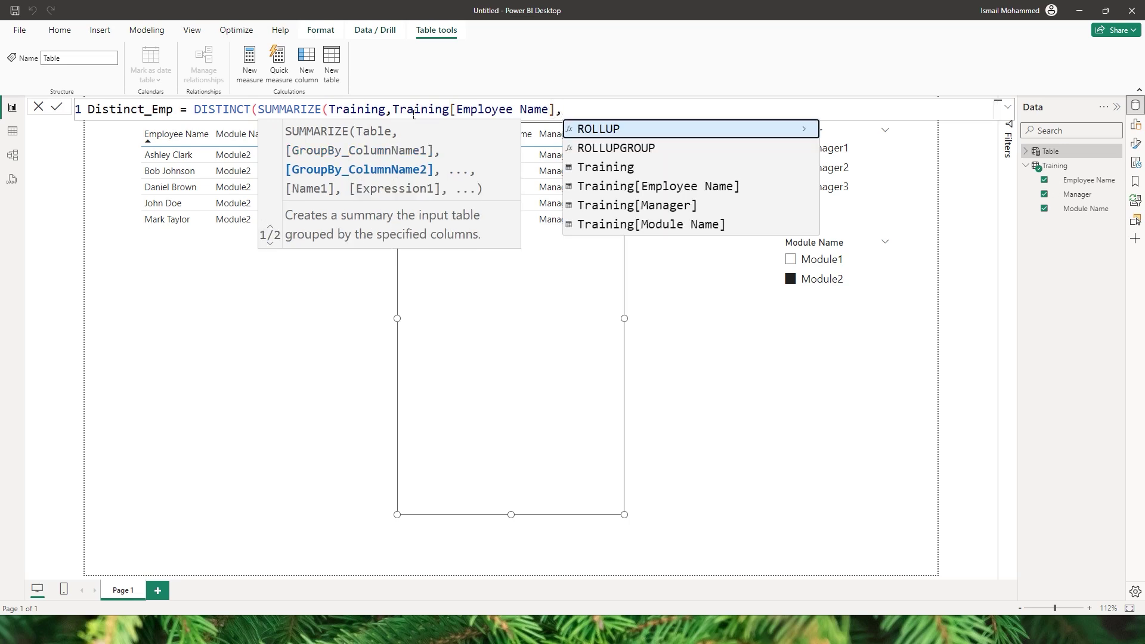
{"action": "type", "text": "man"}
{"action": "key", "text": "Tab"}
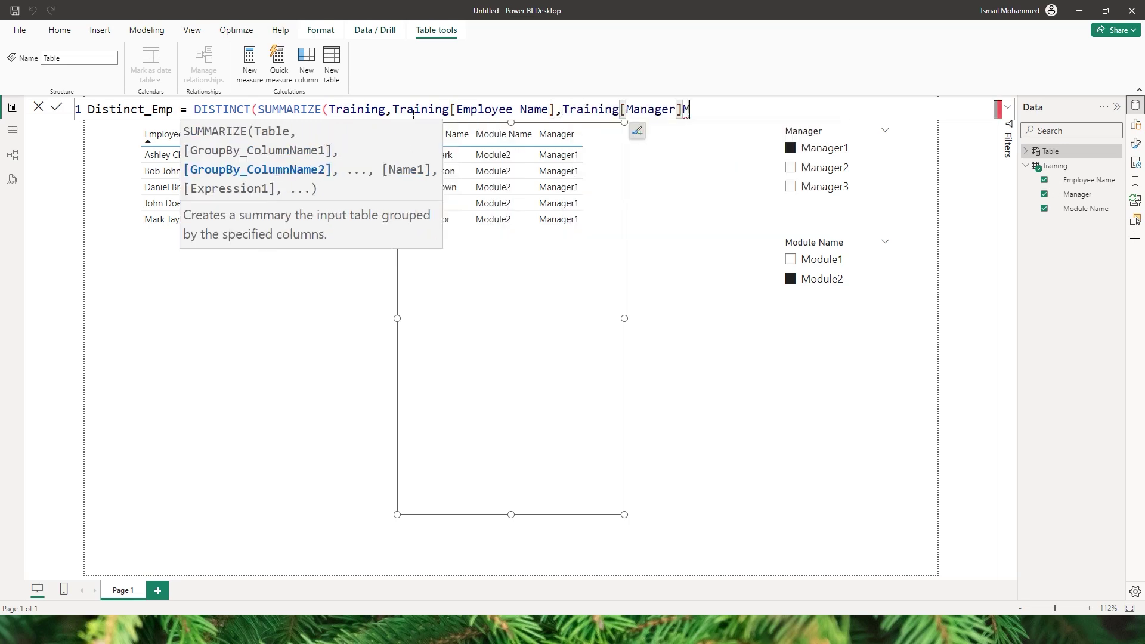
{"action": "type", "text": ")))"}
{"action": "key", "text": "BackSpace"}
{"action": "key", "text": "BackSpace"}
{"action": "key", "text": "BackSpace"}
{"action": "type", "text": ",mod"}
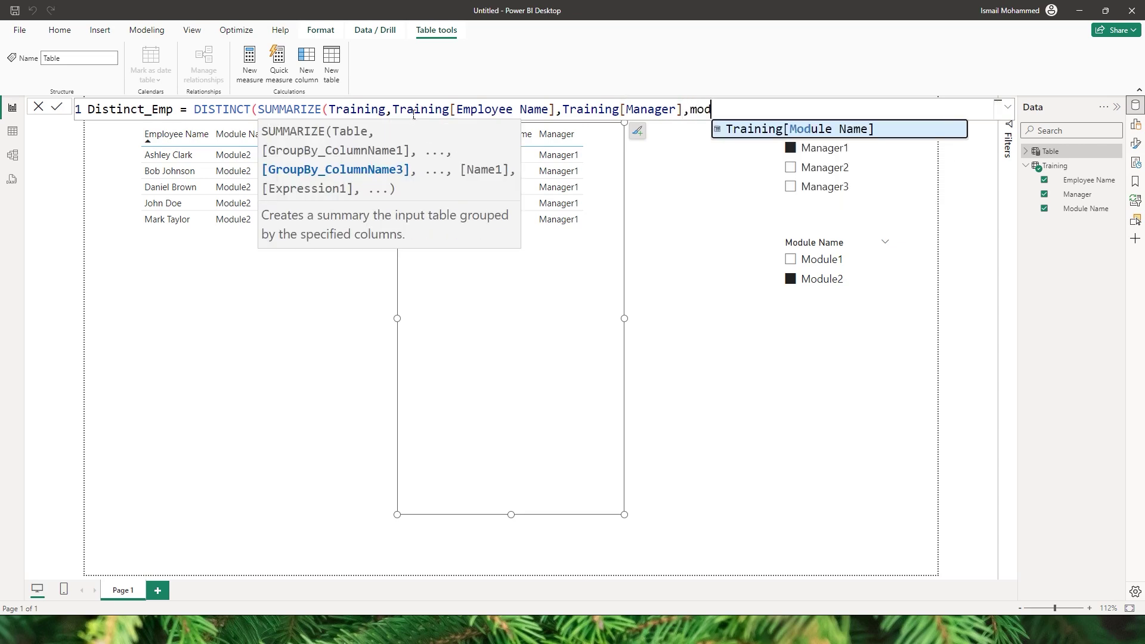
{"action": "key", "text": "Tab"}
{"action": "type", "text": "))"}
{"action": "key", "text": "Return"}
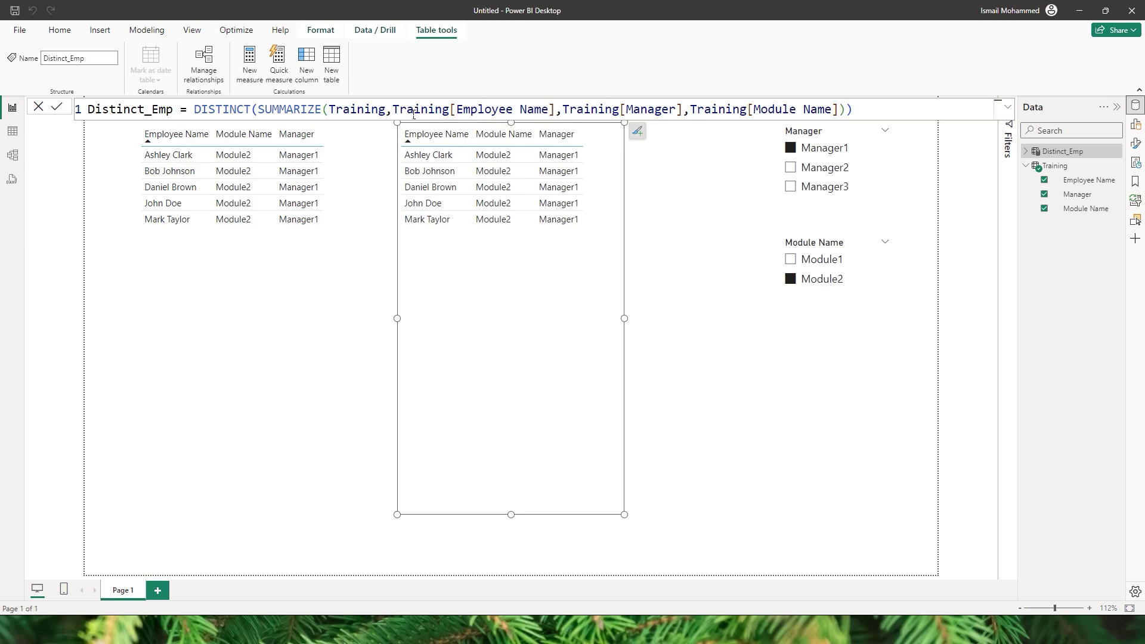
{"action": "left_click", "coordinate": [12, 155]}
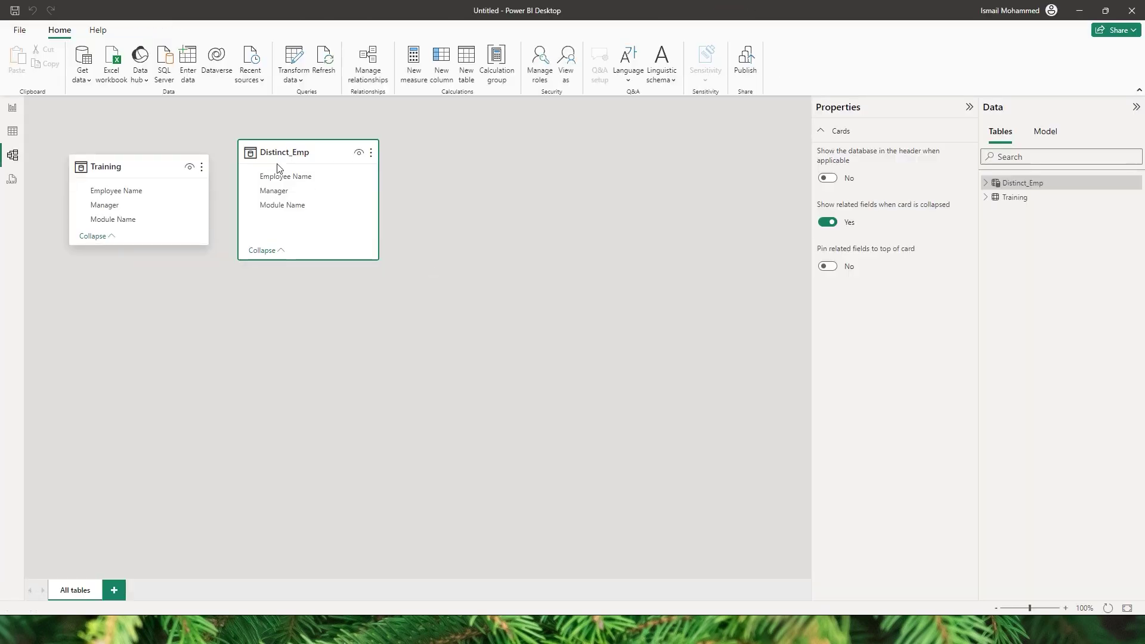
Step: Back in Report view, add a new measure to Distinct_Emp and select its default name
{"action": "left_click", "coordinate": [12, 107]}
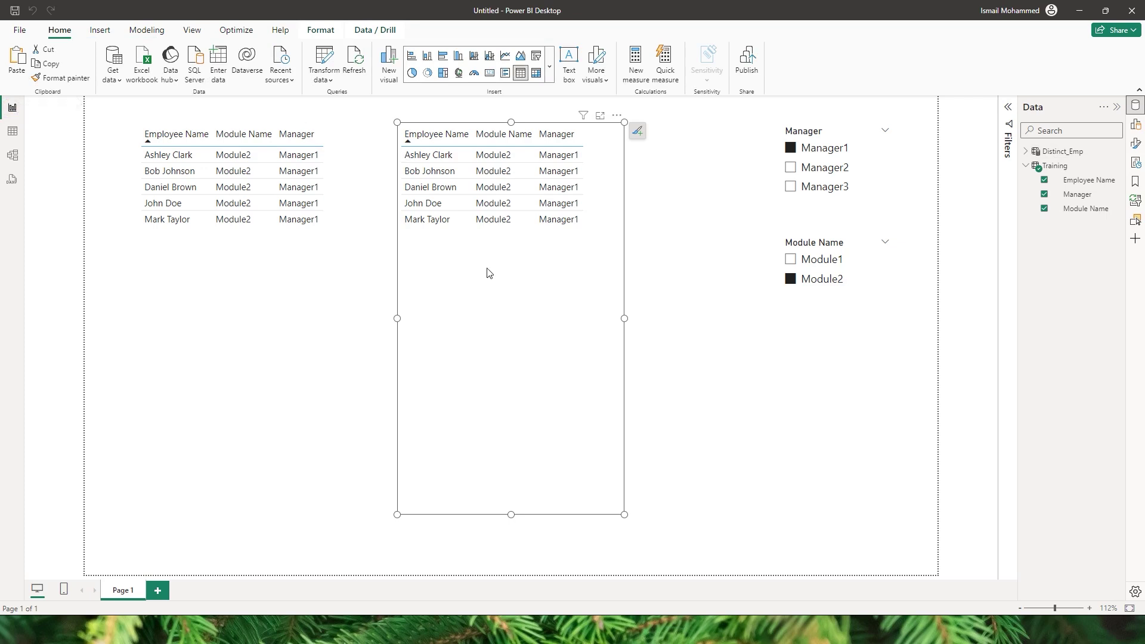
{"action": "left_click", "coordinate": [1027, 152]}
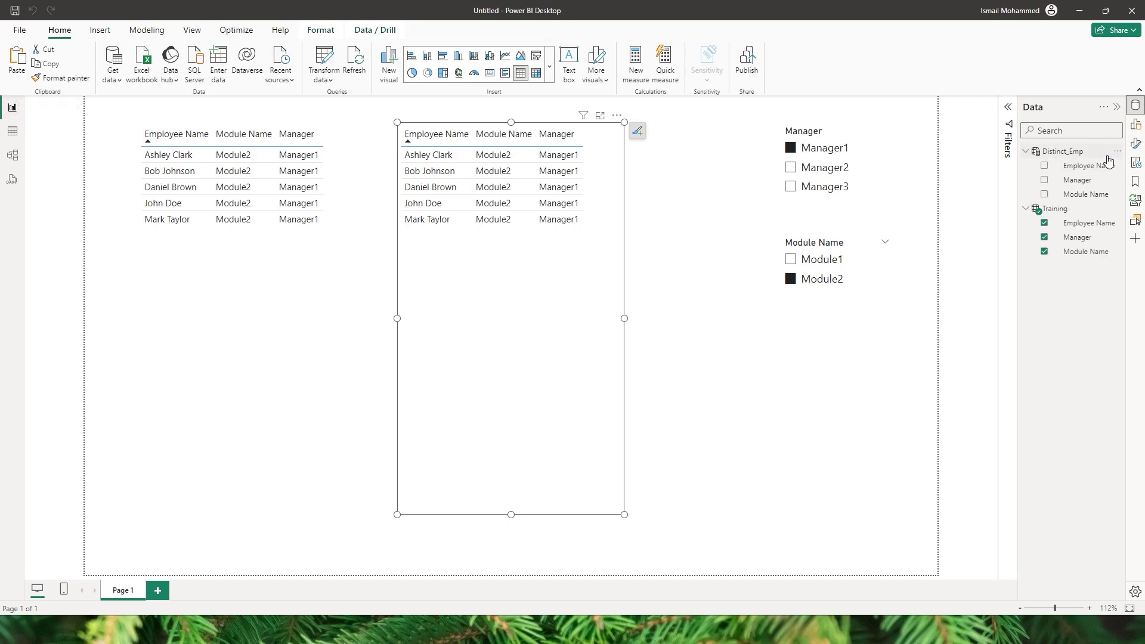
{"action": "left_click", "coordinate": [1116, 152]}
{"action": "left_click", "coordinate": [1050, 179]}
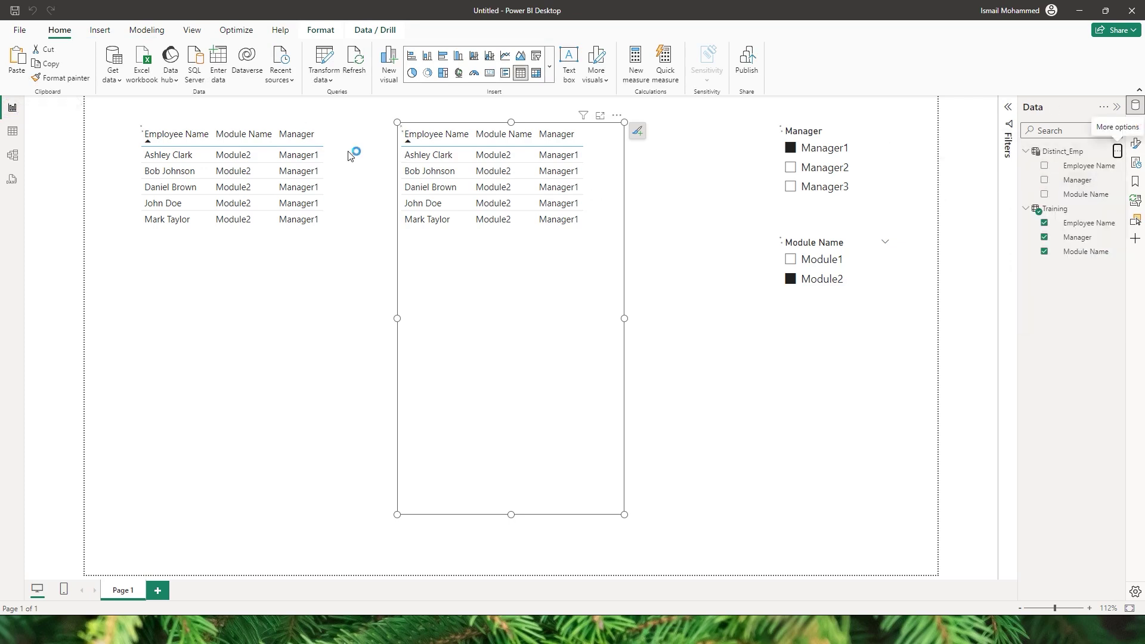
{"action": "left_click_drag", "start_coordinate": [199, 112], "coordinate": [88, 113]}
Step: Begin Excluded_emp = COUNTROWS(FILTER(Training, Training[Employee Name] in the formula bar
{"action": "type", "text": "Excluded_emp = "}
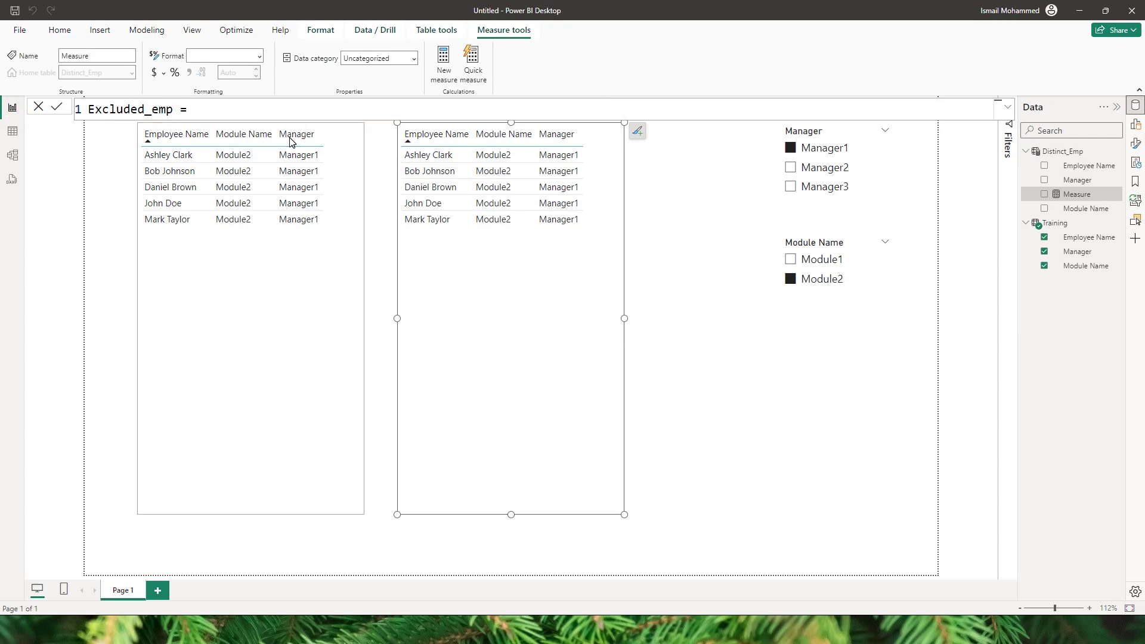
{"action": "type", "text": "Count"}
{"action": "key", "text": "Down"}
{"action": "key", "text": "Down"}
{"action": "key", "text": "Down"}
{"action": "key", "text": "Down"}
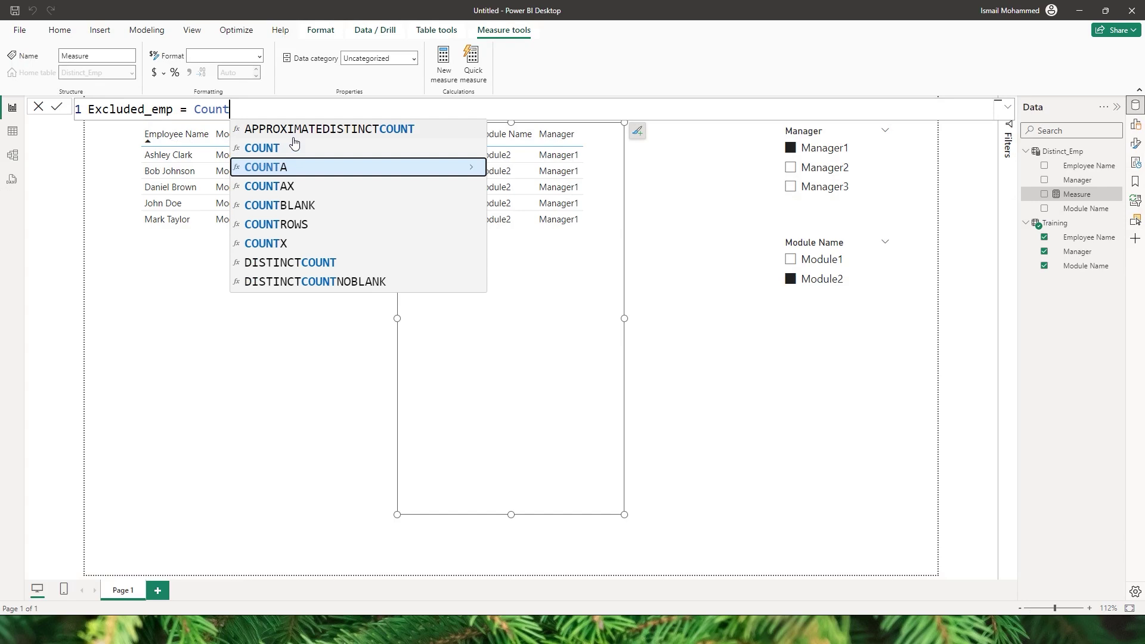
{"action": "key", "text": "Tab"}
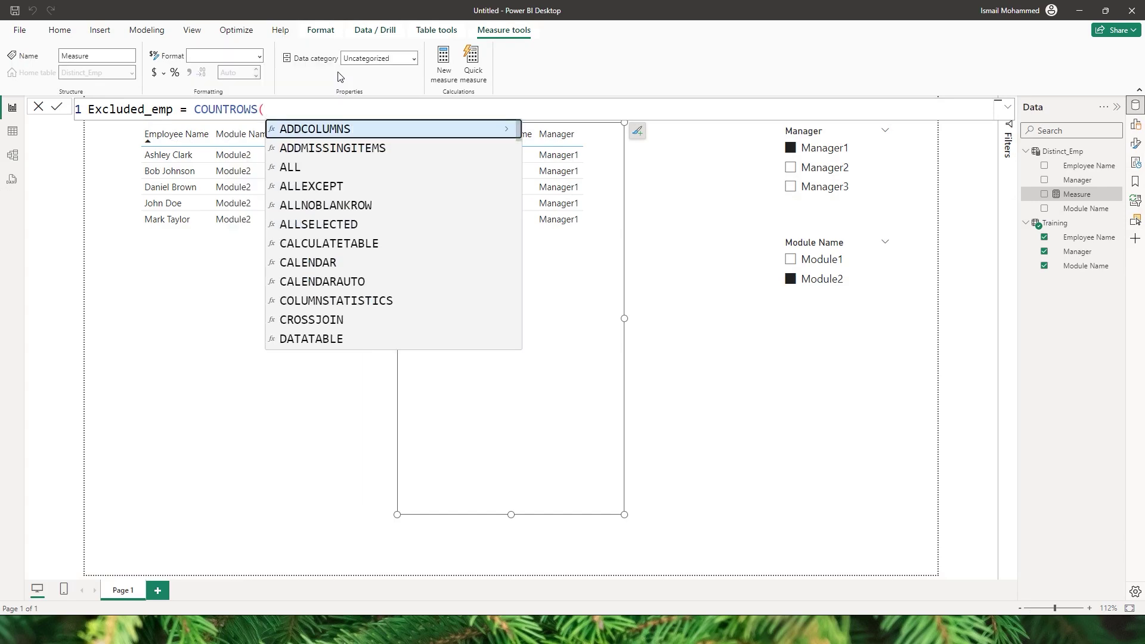
{"action": "type", "text": "FI"}
{"action": "key", "text": "Tab"}
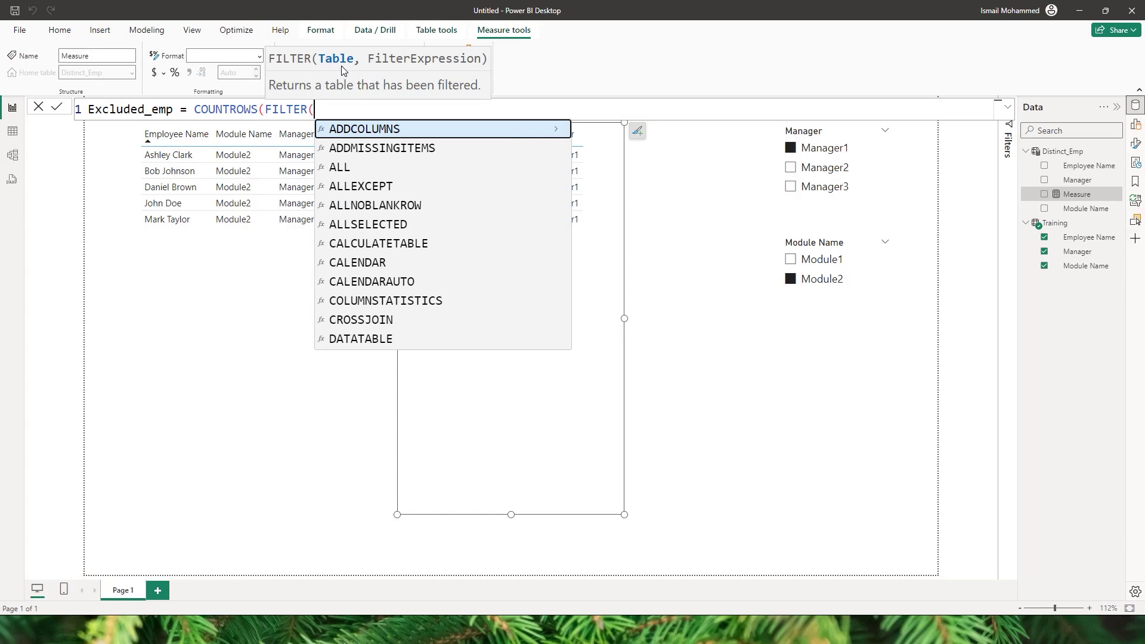
{"action": "type", "text": "Tra"}
{"action": "key", "text": "Tab"}
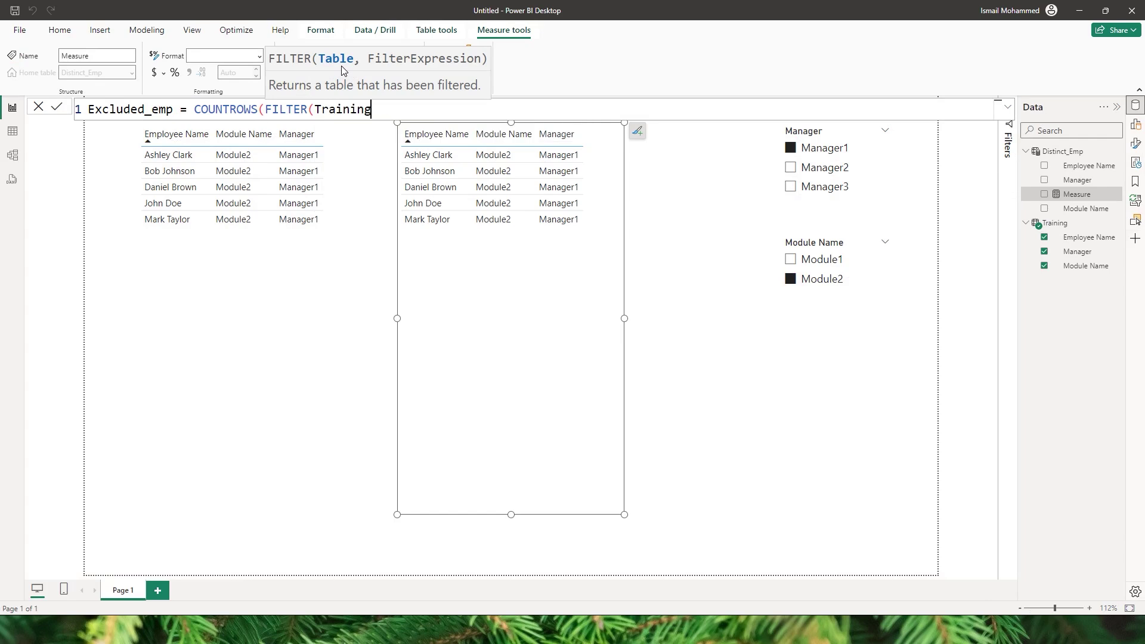
{"action": "type", "text": ", Empl"}
{"action": "key", "text": "Tab"}
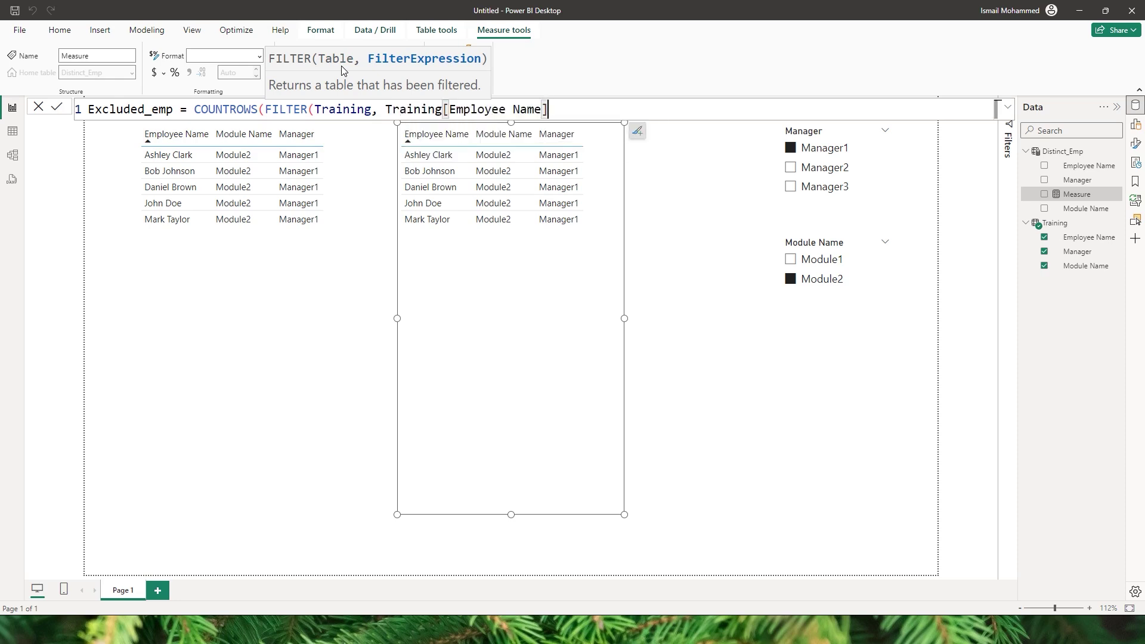
Step: Finish the condition with = SELECTEDVALUE(Distinct_Emp[Employee Name]) and commit the measure
{"action": "type", "text": "= Select"}
{"action": "key", "text": "Down"}
{"action": "key", "text": "Down"}
{"action": "key", "text": "Down"}
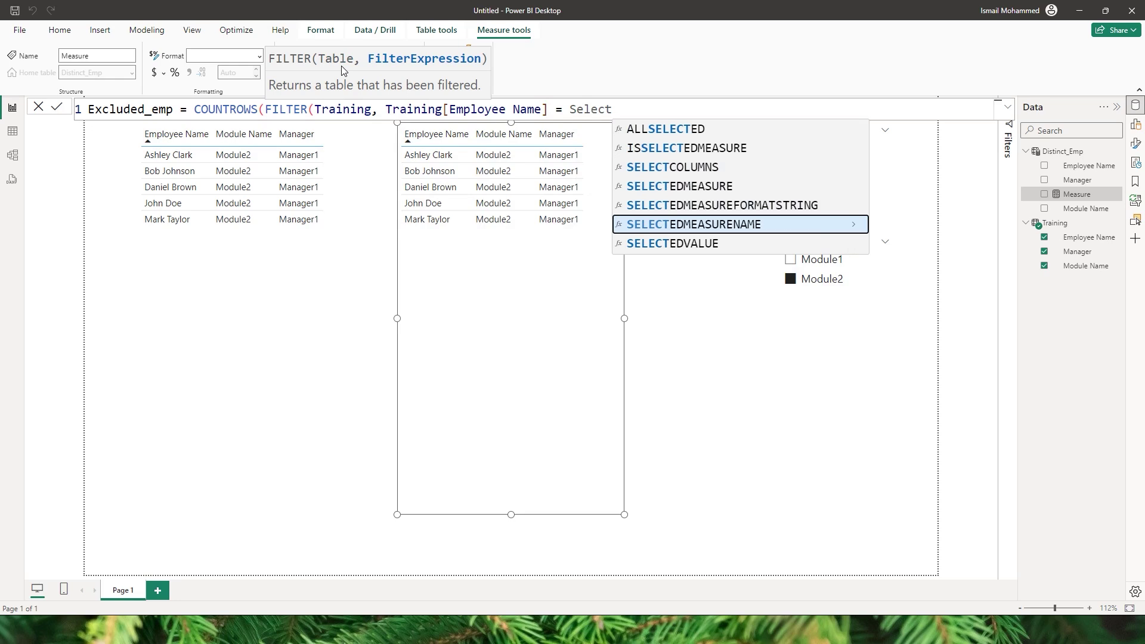
{"action": "key", "text": "Down"}
{"action": "key", "text": "Tab"}
{"action": "type", "text": "l"}
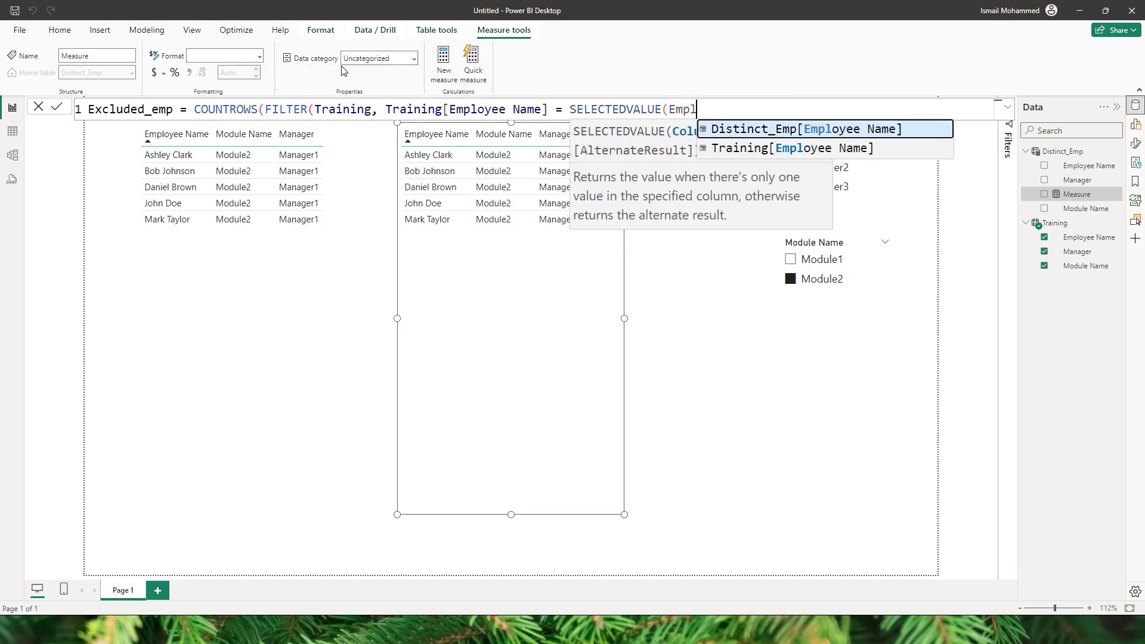
{"action": "key", "text": "Tab"}
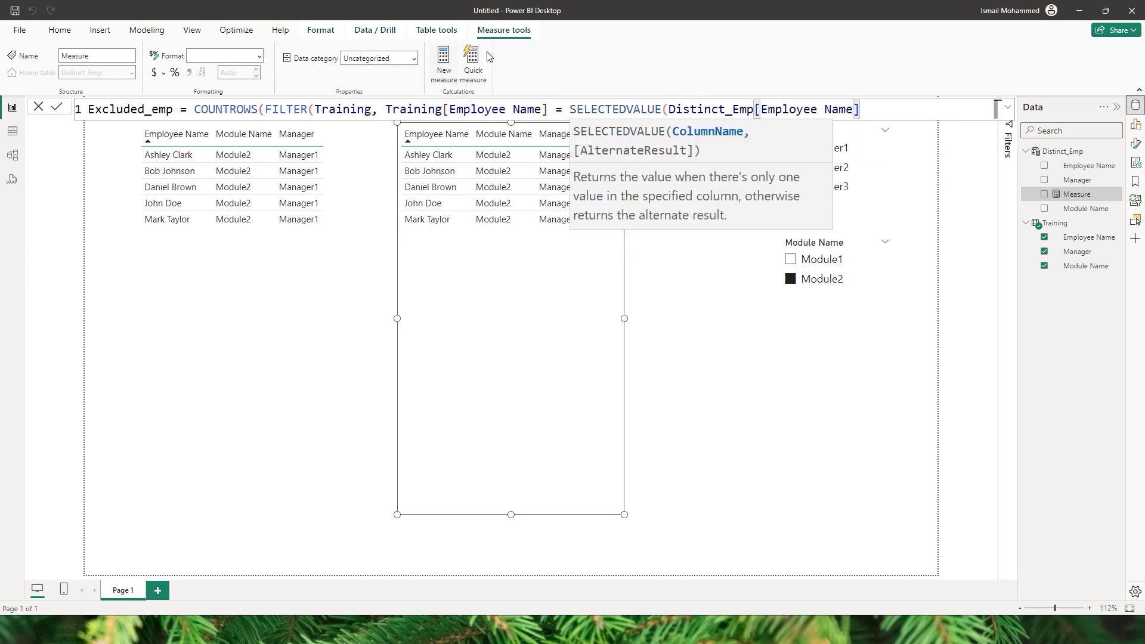
{"action": "type", "text": "))"}
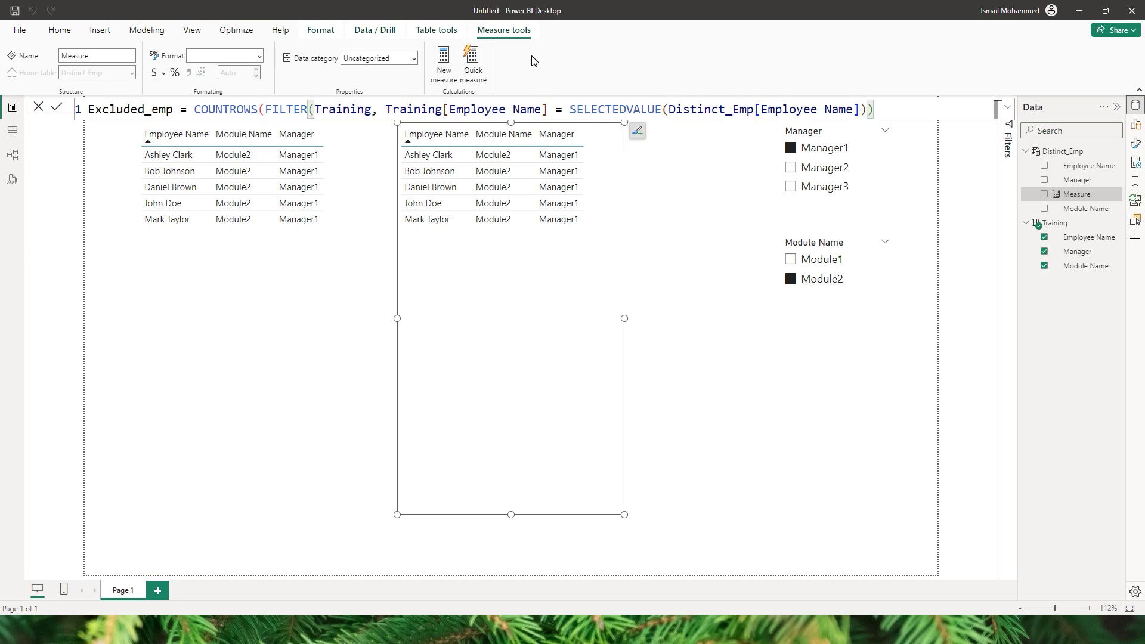
{"action": "type", "text": ")"}
{"action": "key", "text": "Return"}
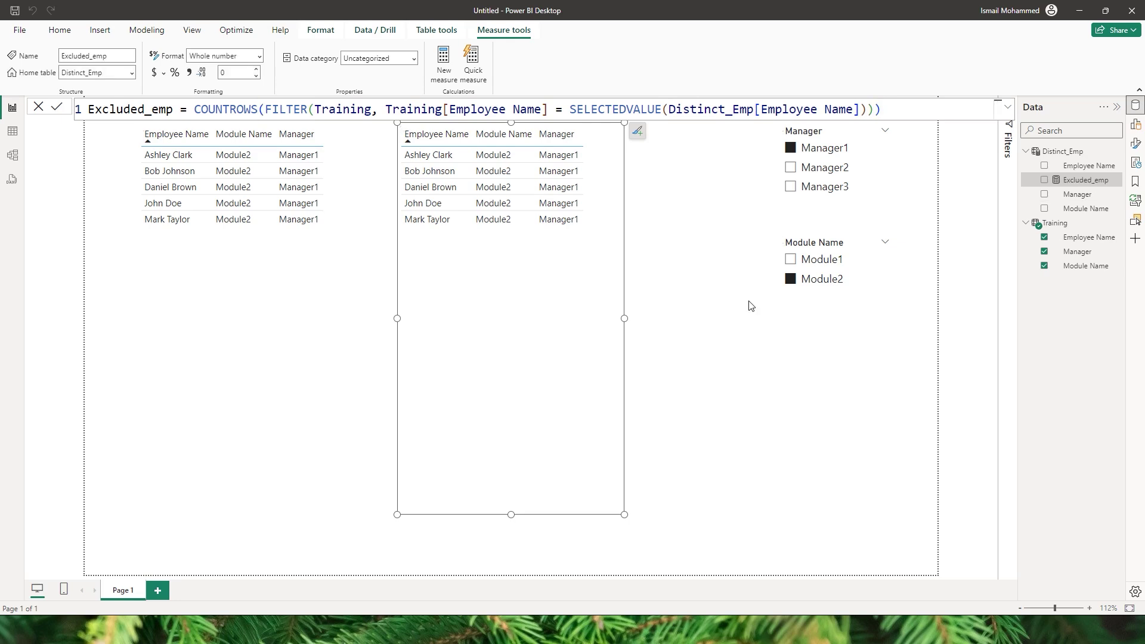
{"action": "left_click", "coordinate": [603, 153]}
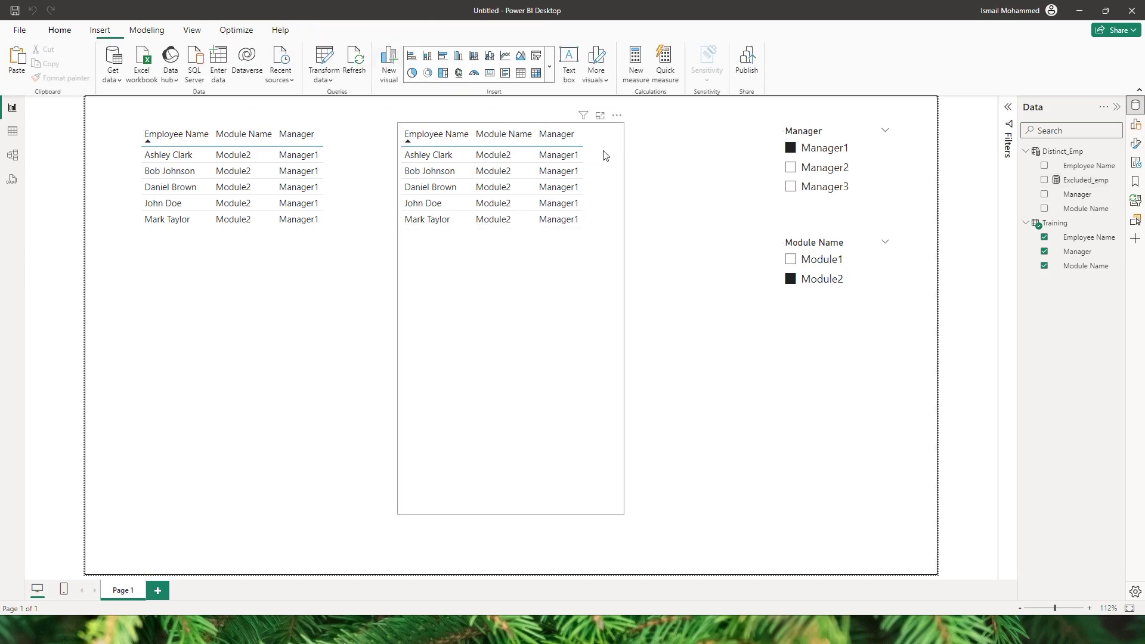
Step: Replace the second visual with a table of Distinct_Emp Employee Name, Manager, Module Name and Excluded_emp
{"action": "key", "text": "Delete"}
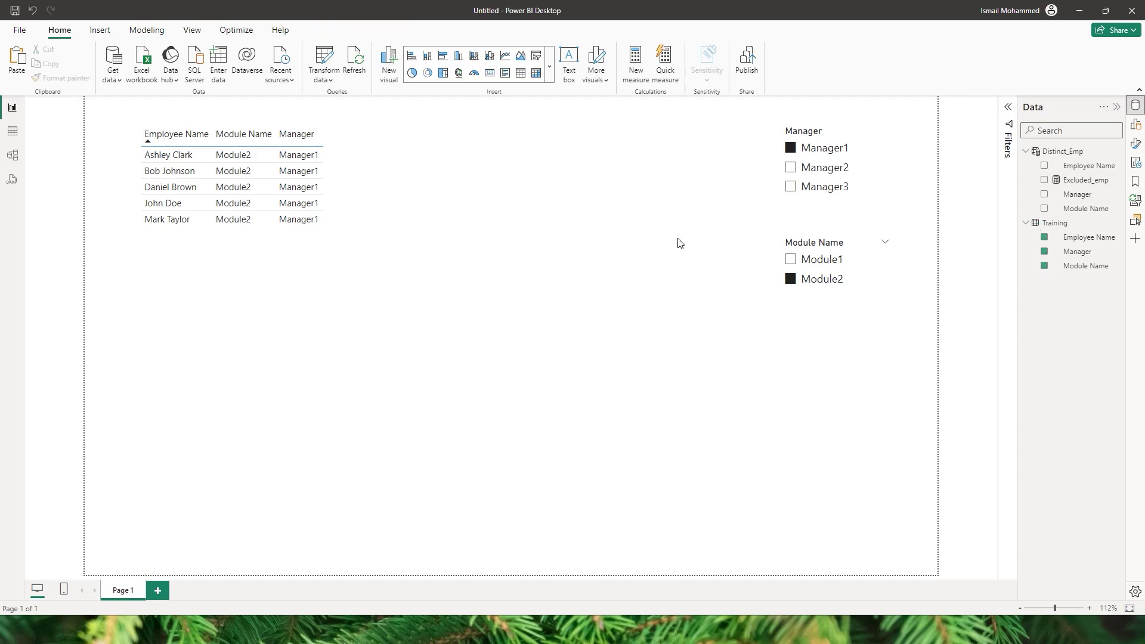
{"action": "left_click", "coordinate": [1044, 166]}
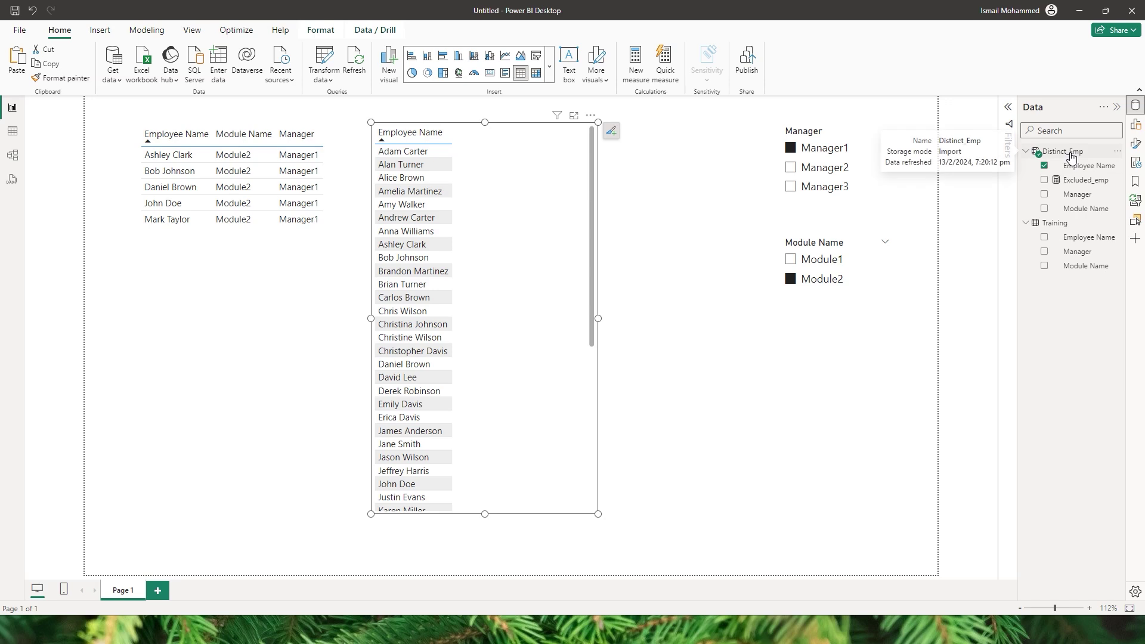
{"action": "left_click", "coordinate": [1044, 196]}
{"action": "left_click", "coordinate": [1046, 208]}
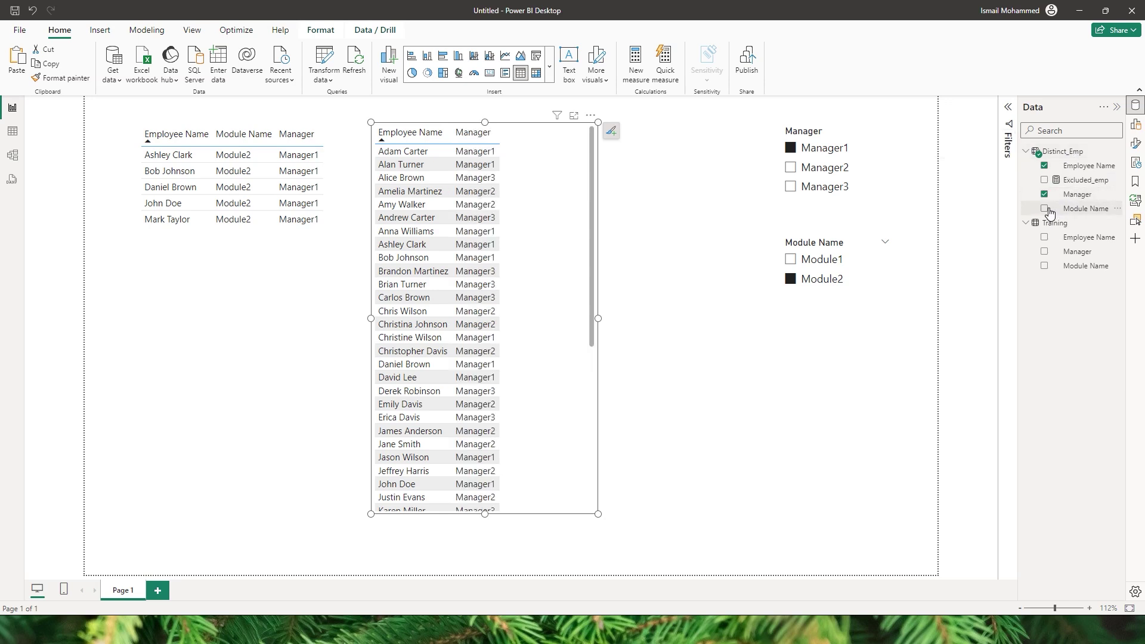
{"action": "left_click_drag", "start_coordinate": [607, 321], "coordinate": [697, 320]}
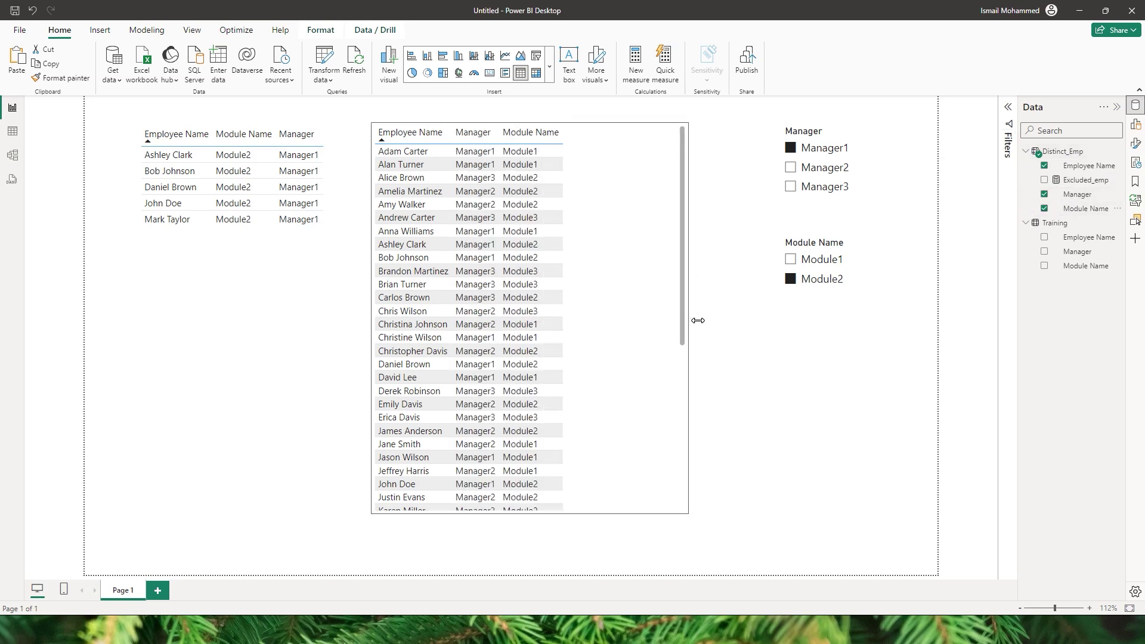
{"action": "left_click_drag", "start_coordinate": [1094, 188], "coordinate": [614, 209]}
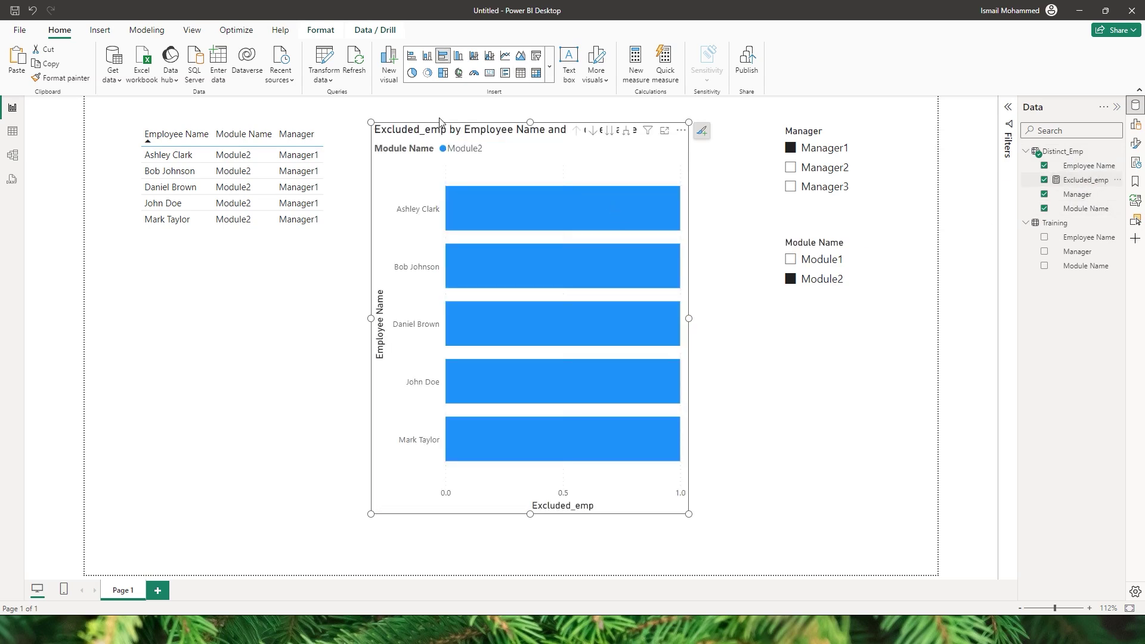
{"action": "left_click", "coordinate": [520, 73]}
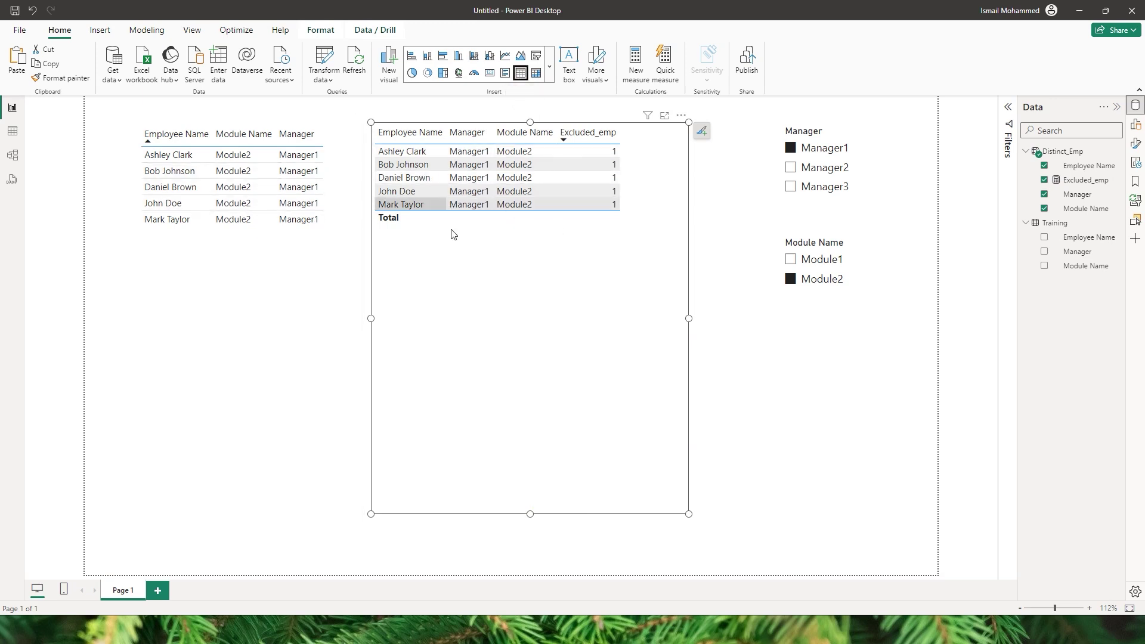
Step: Format-paint the included table's style onto the excluded table and nudge it slightly right
{"action": "left_click", "coordinate": [205, 206]}
{"action": "left_click", "coordinate": [48, 77]}
{"action": "left_click", "coordinate": [463, 269]}
{"action": "left_click_drag", "start_coordinate": [487, 274], "coordinate": [524, 276]}
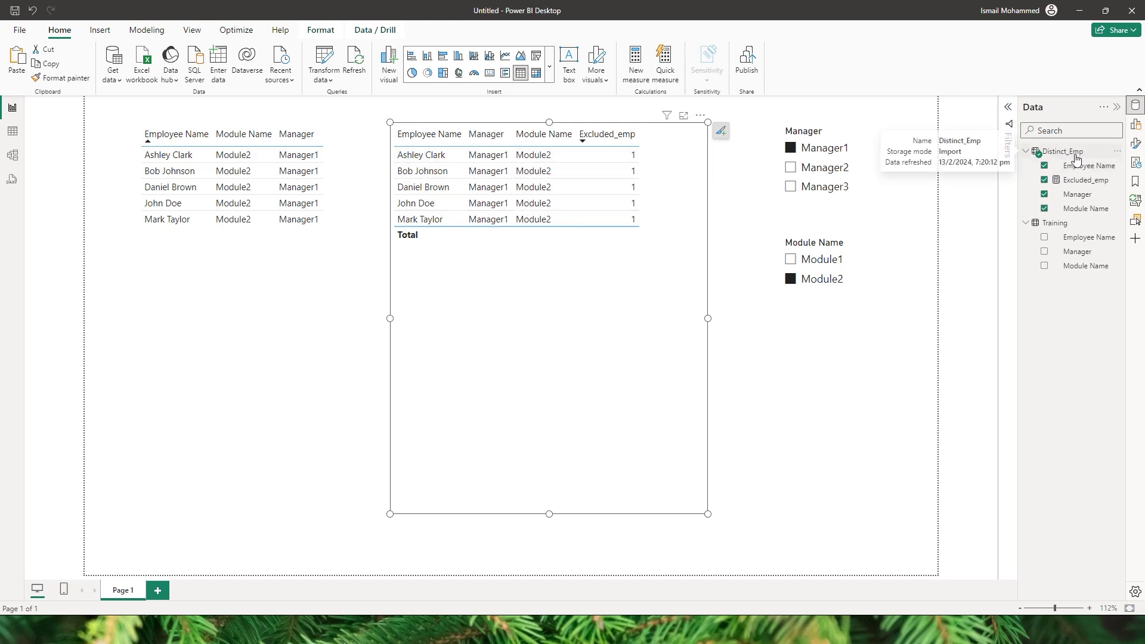
{"action": "left_click", "coordinate": [277, 278]}
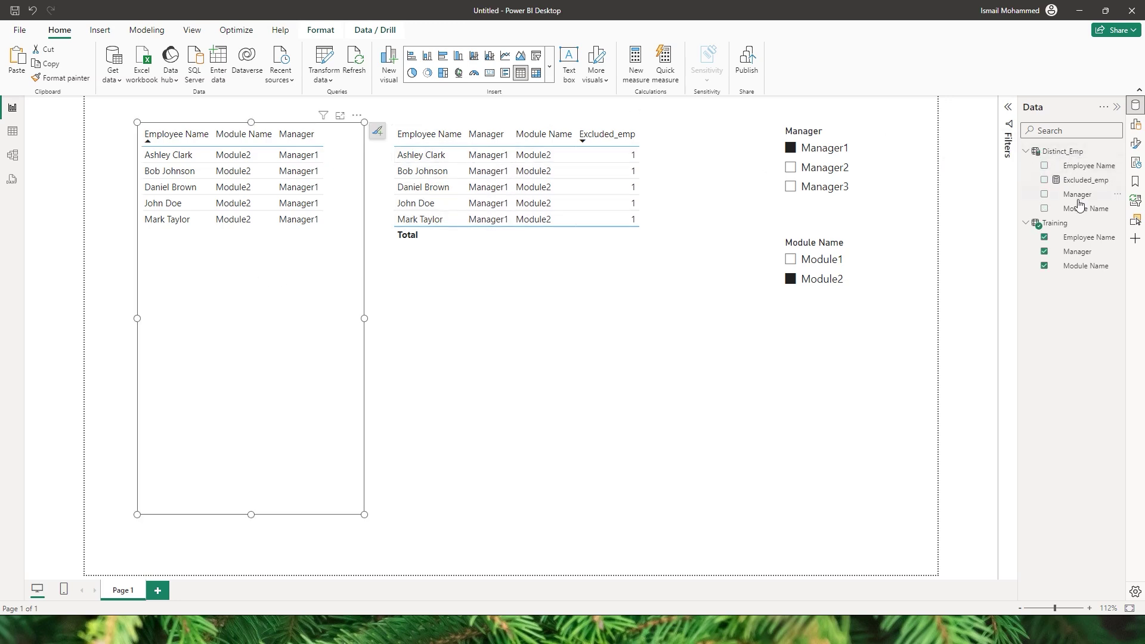
{"action": "left_click", "coordinate": [448, 311]}
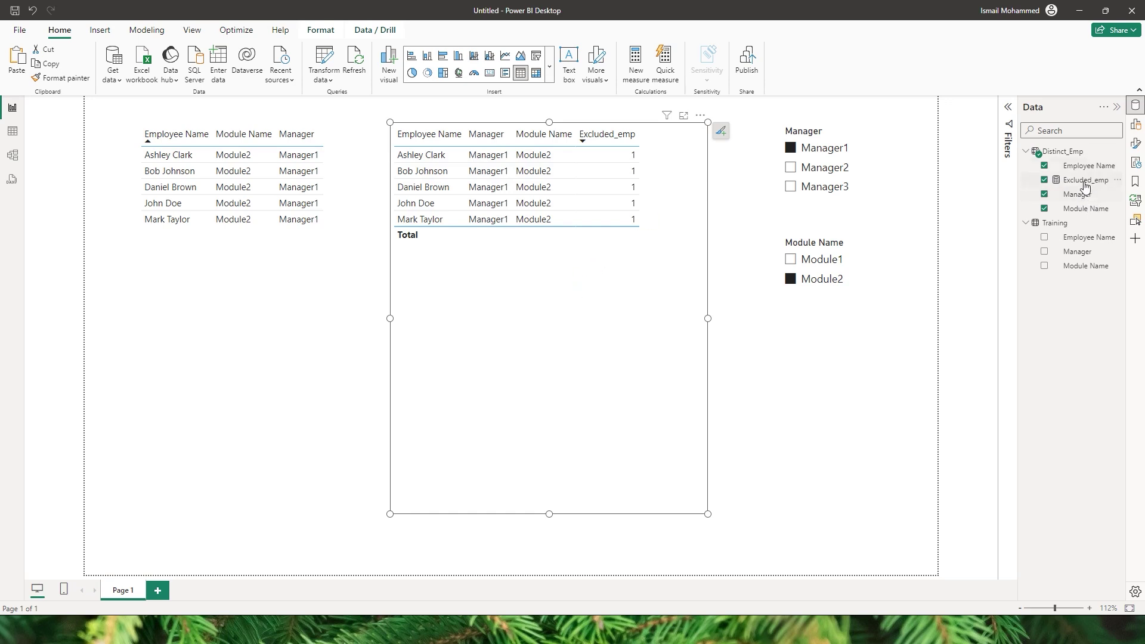
{"action": "left_click", "coordinate": [1085, 181]}
Step: Wrap the Excluded_emp count in IF(... > 0, 0, 1) and commit the measure
{"action": "left_click", "coordinate": [48, 108]}
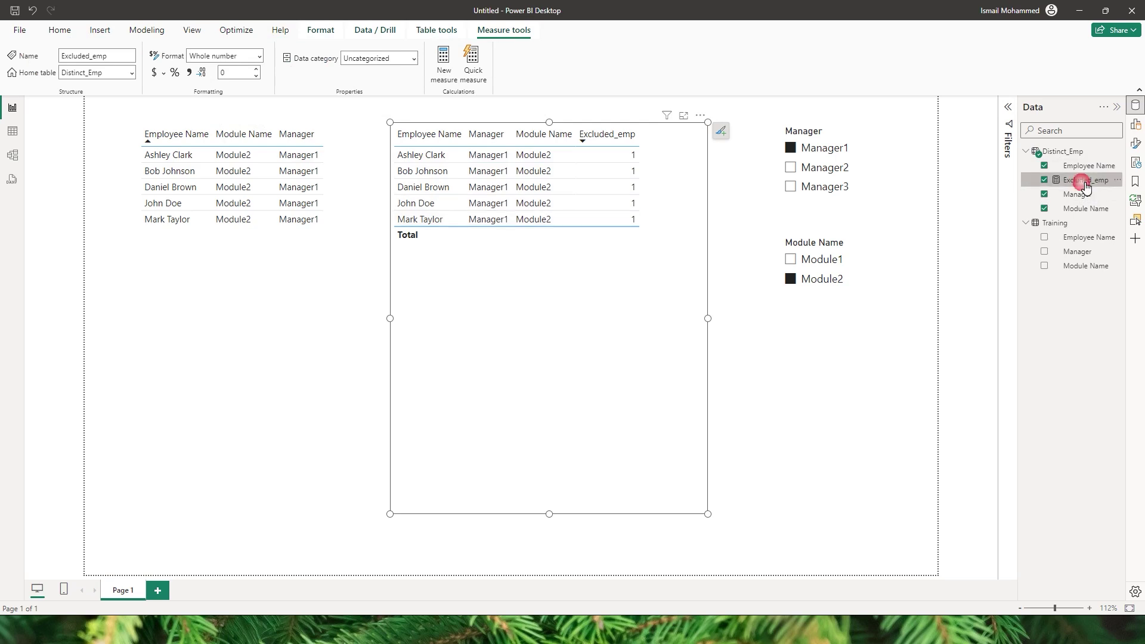
{"action": "left_click", "coordinate": [1092, 182]}
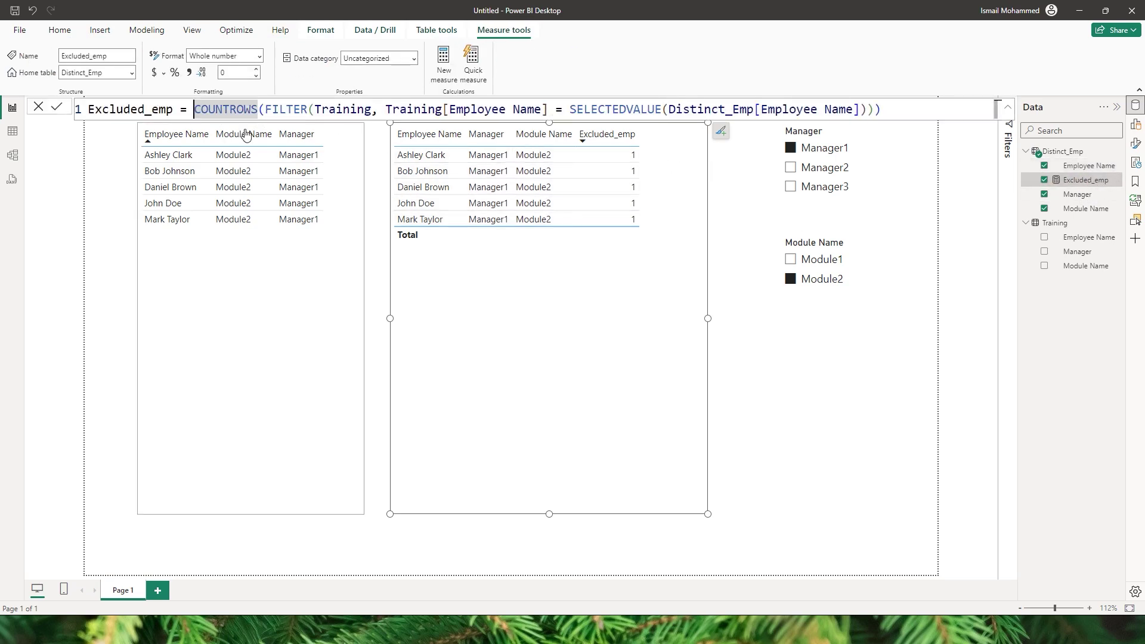
{"action": "type", "text": "IF("}
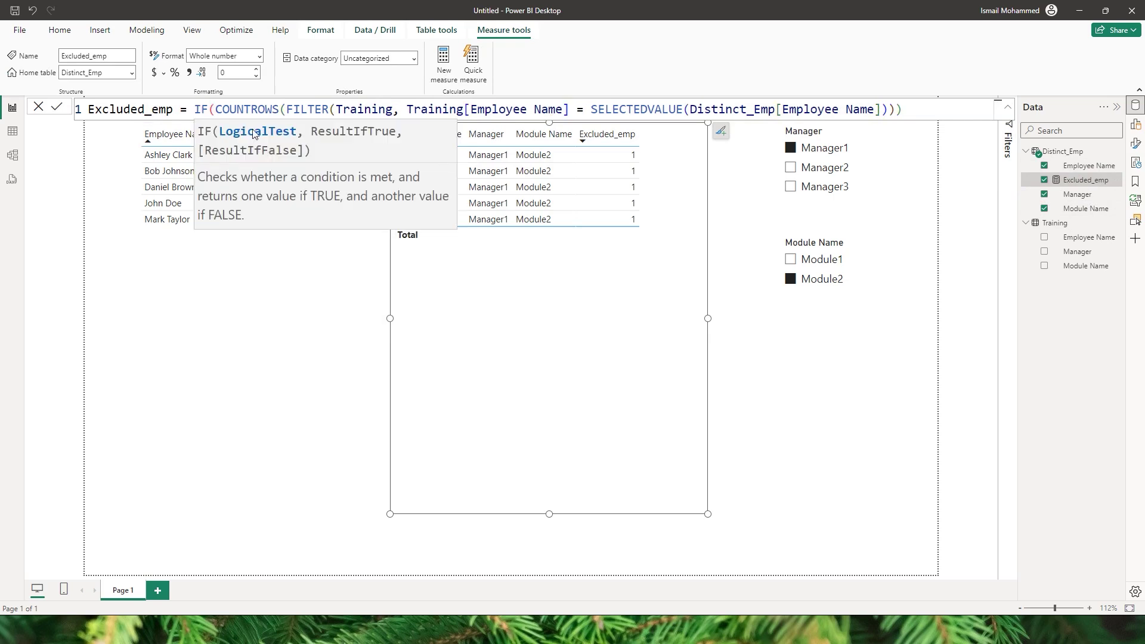
{"action": "key", "text": "End"}
{"action": "type", "text": "> 0 ,0,1)"}
{"action": "key", "text": "Return"}
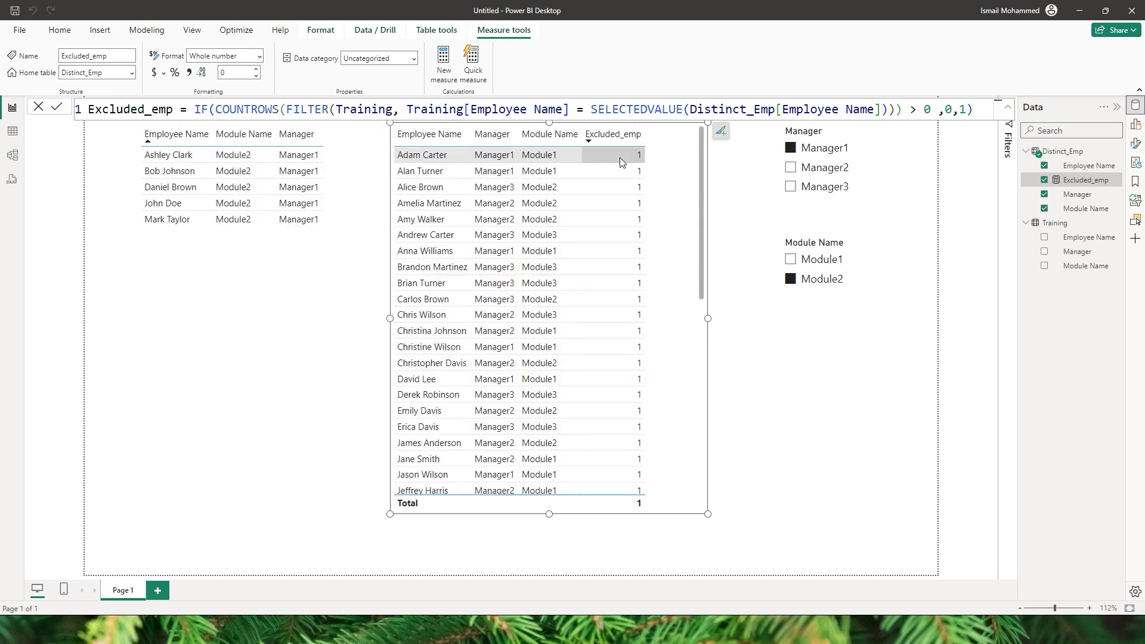
Step: Expand the Filters pane to show the table's four field filters, each set to (All)
{"action": "scroll", "coordinate": [699, 148], "scroll_direction": "down", "scroll_amount": 1}
{"action": "left_click_drag", "start_coordinate": [700, 148], "coordinate": [699, 177]}
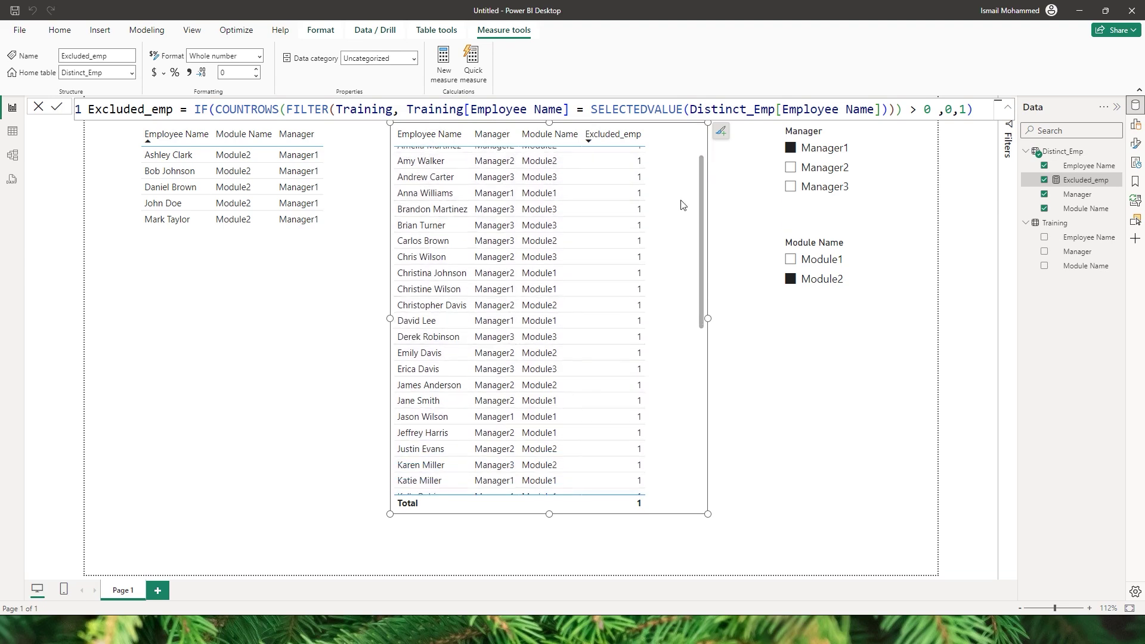
{"action": "left_click_drag", "start_coordinate": [699, 209], "coordinate": [700, 388]}
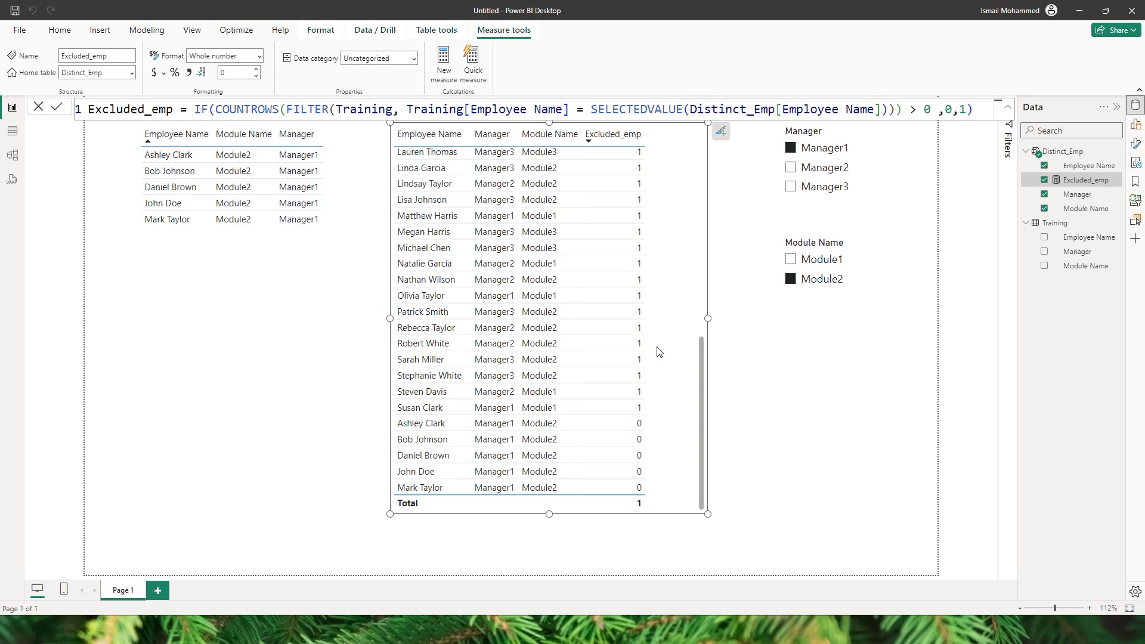
{"action": "left_click", "coordinate": [1012, 141]}
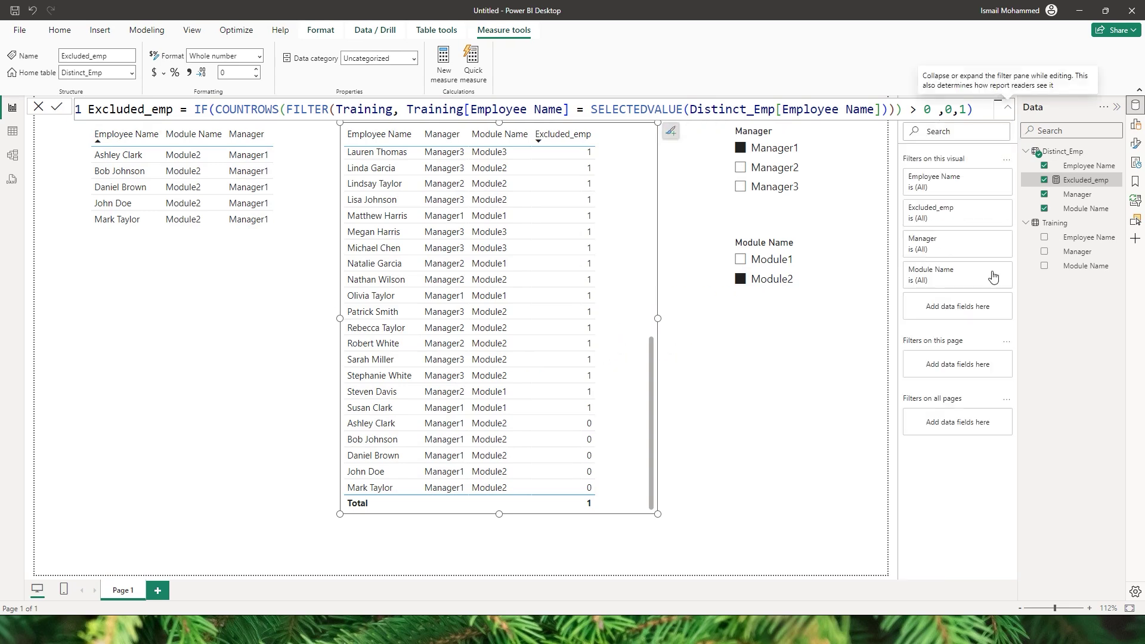
Step: Filter the second table so Excluded_emp is 1
{"action": "left_click", "coordinate": [948, 213]}
{"action": "left_click", "coordinate": [1002, 250]}
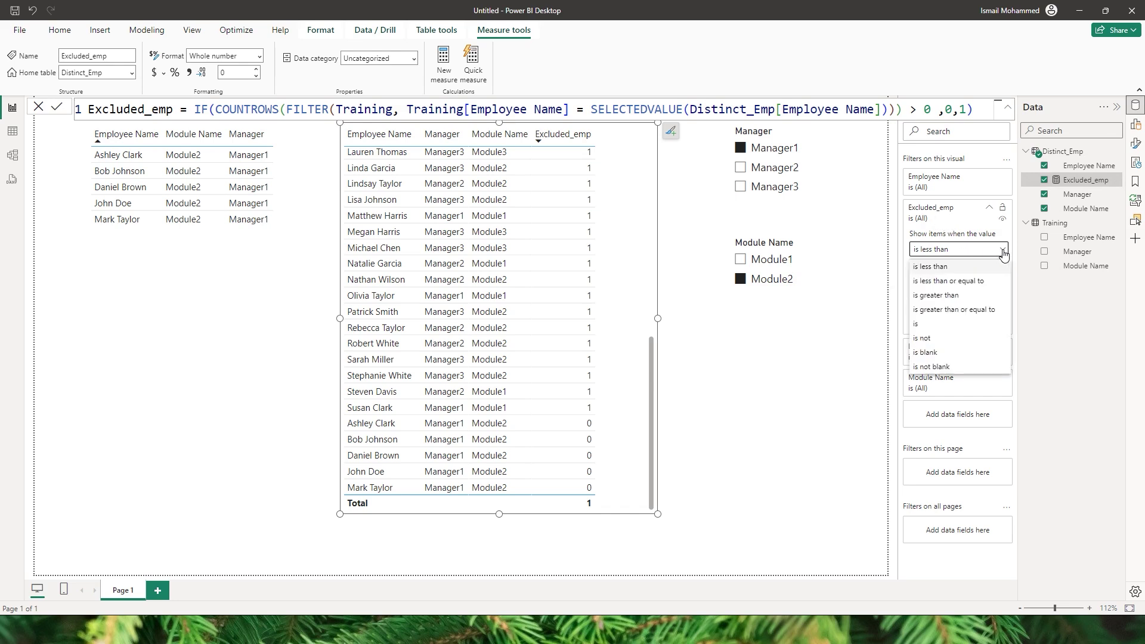
{"action": "left_click", "coordinate": [949, 325]}
{"action": "left_click", "coordinate": [926, 268]}
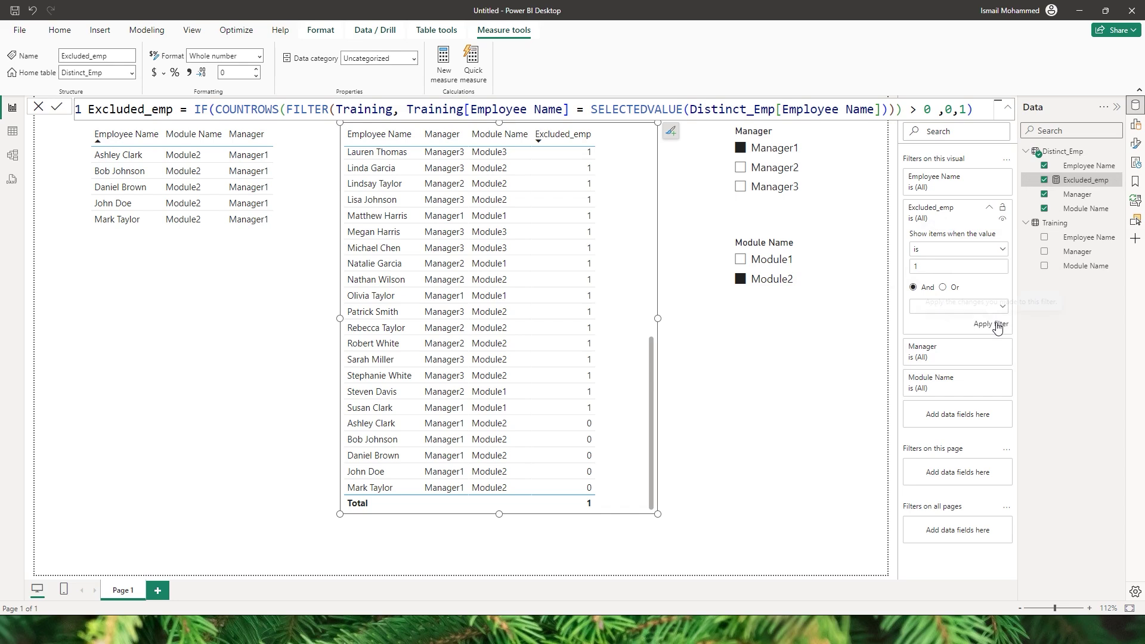
{"action": "left_click", "coordinate": [993, 327]}
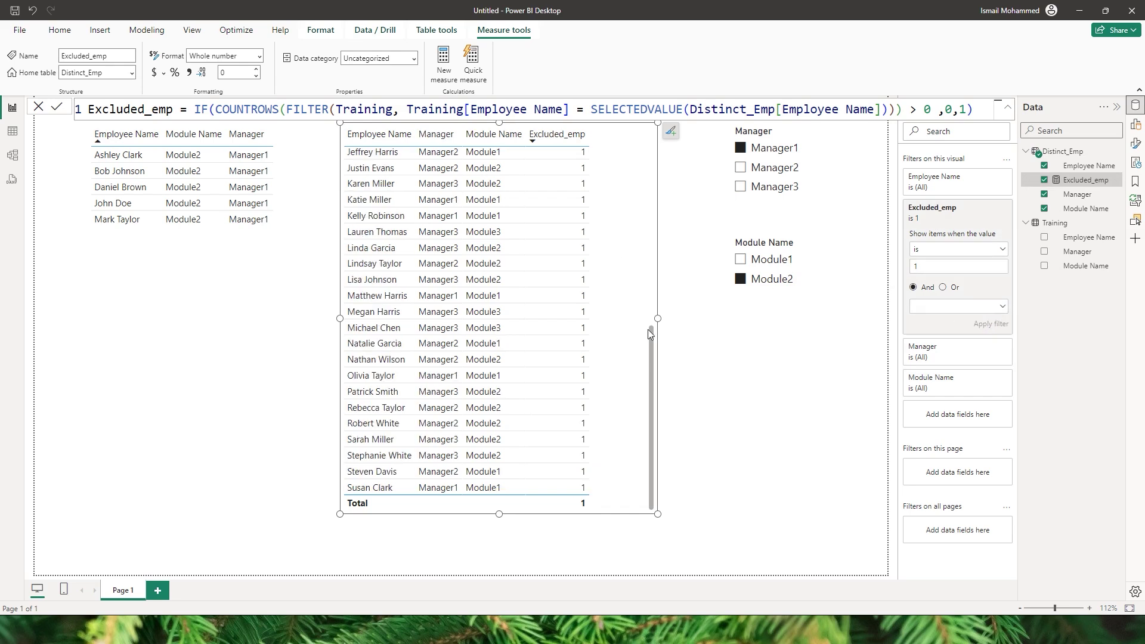
{"action": "left_click_drag", "start_coordinate": [653, 382], "coordinate": [634, 161]}
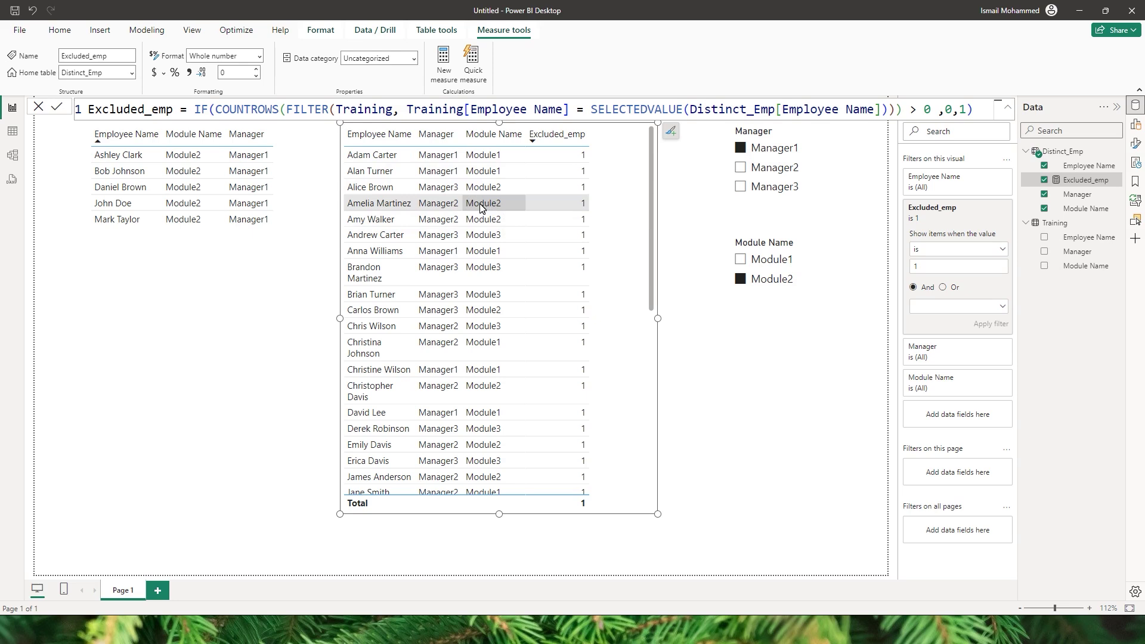
Step: Remove the Excluded_emp column from the excluded-employees table
{"action": "left_click", "coordinate": [529, 186]}
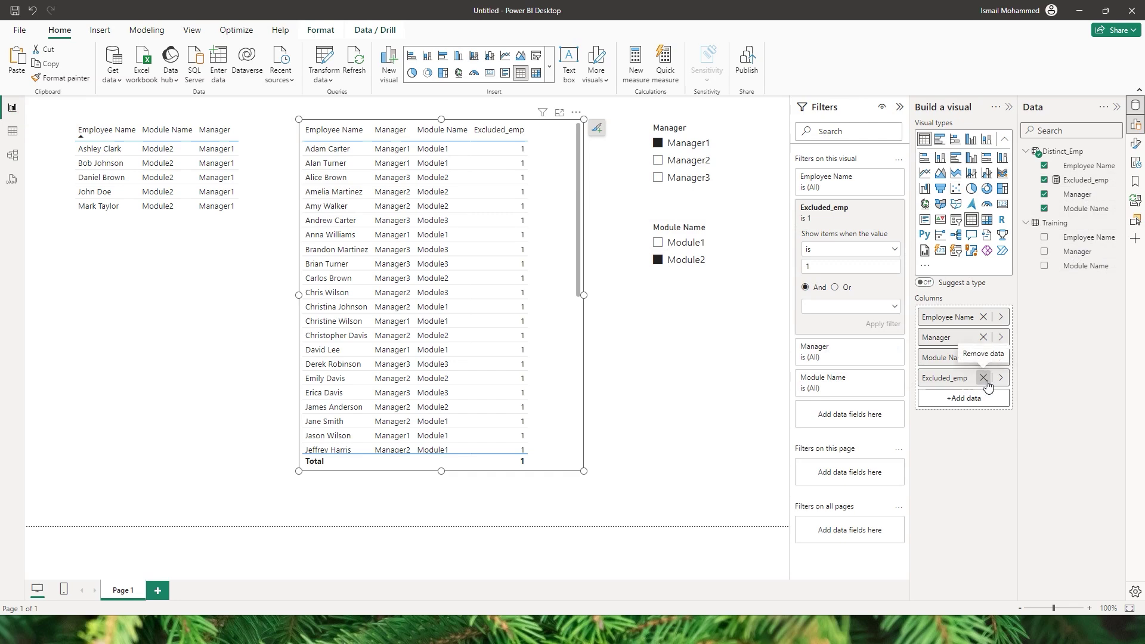
{"action": "left_click", "coordinate": [983, 377]}
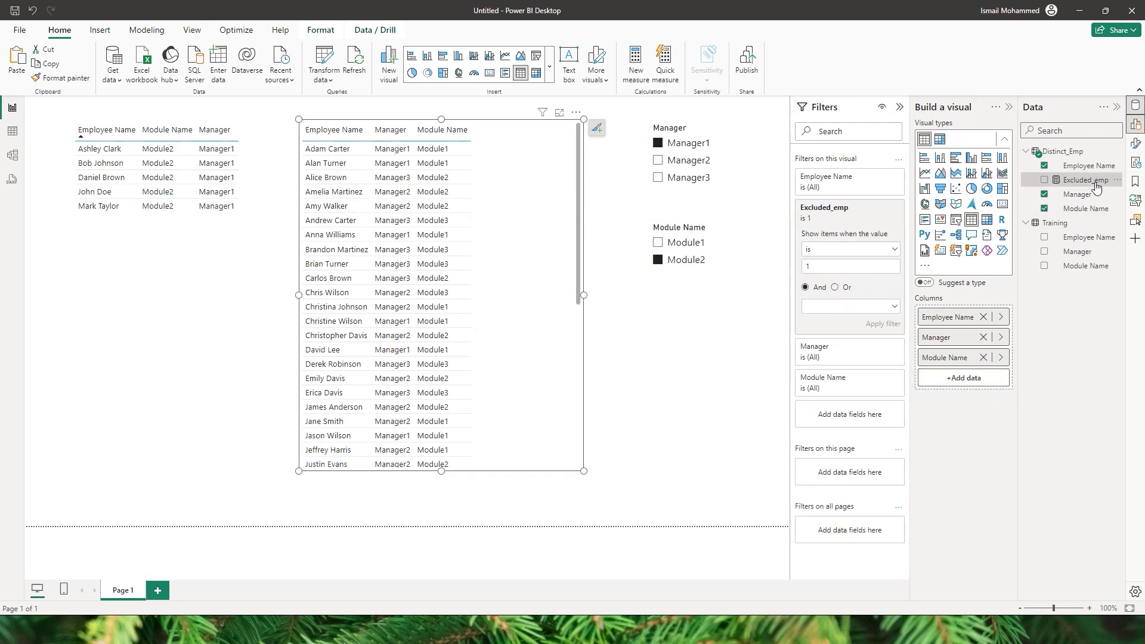
{"action": "left_click", "coordinate": [1089, 180]}
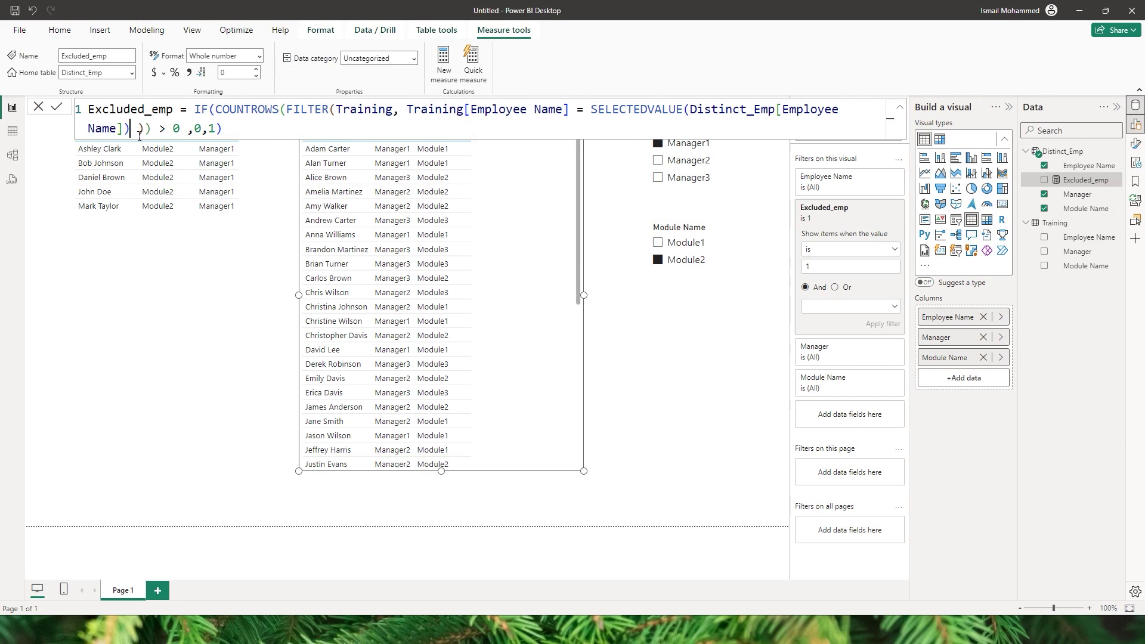
Step: Add && SELECTEDVALUE(Training[Manager]) to the Excluded_emp measure's FILTER condition
{"action": "double_click", "coordinate": [300, 111]}
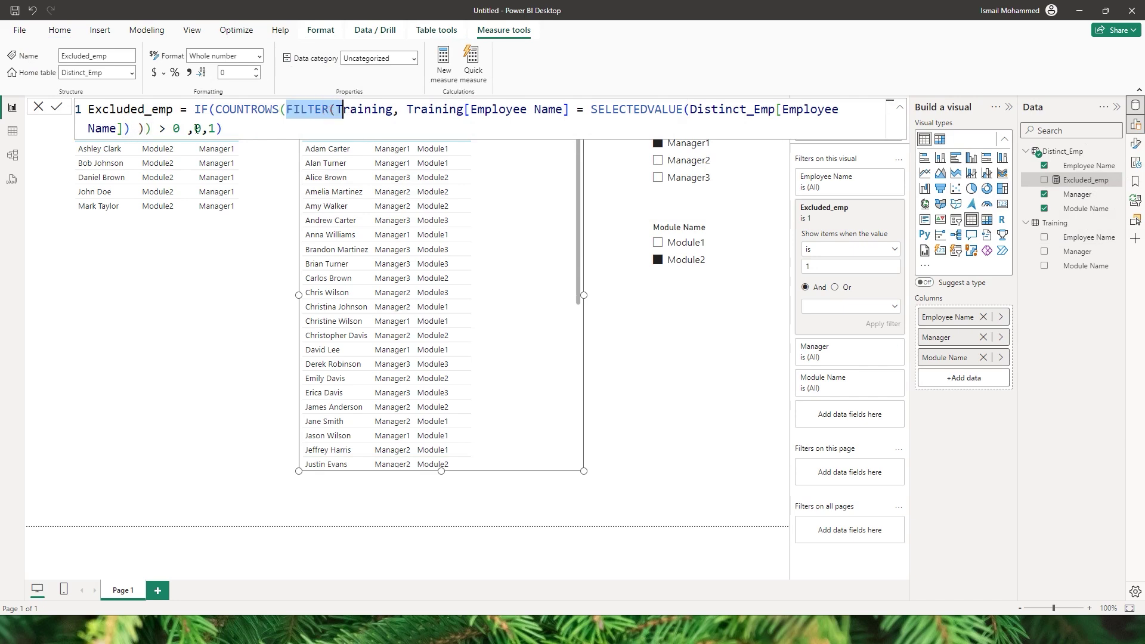
{"action": "left_click", "coordinate": [141, 129]}
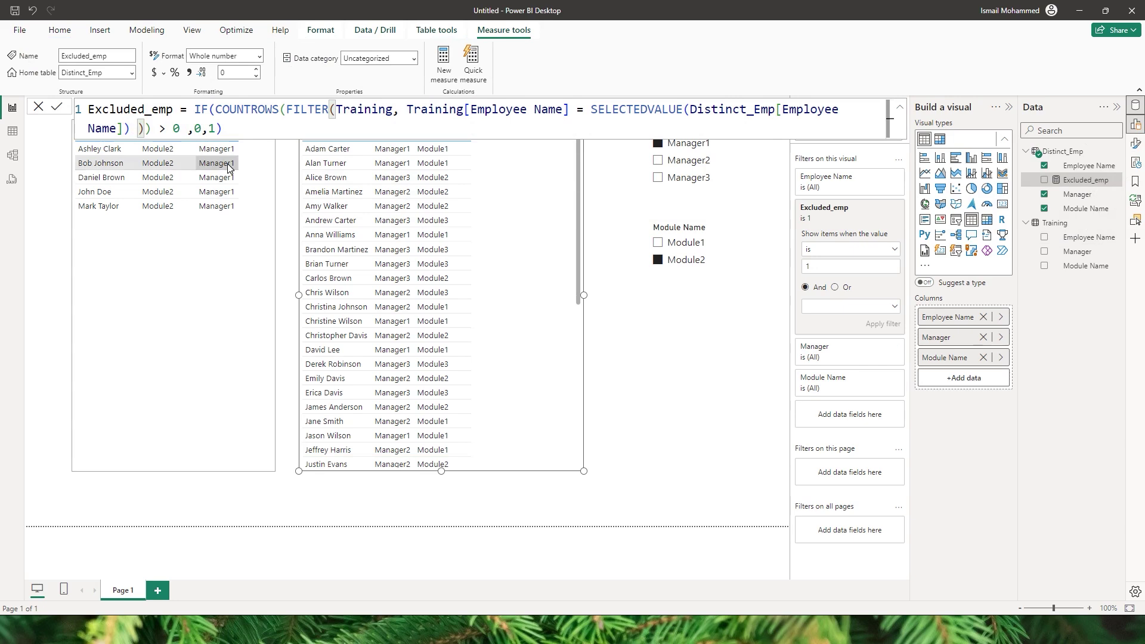
{"action": "type", "text": "&& Sele"}
{"action": "key", "text": "Down"}
{"action": "key", "text": "Down"}
{"action": "key", "text": "Down"}
{"action": "key", "text": "Down"}
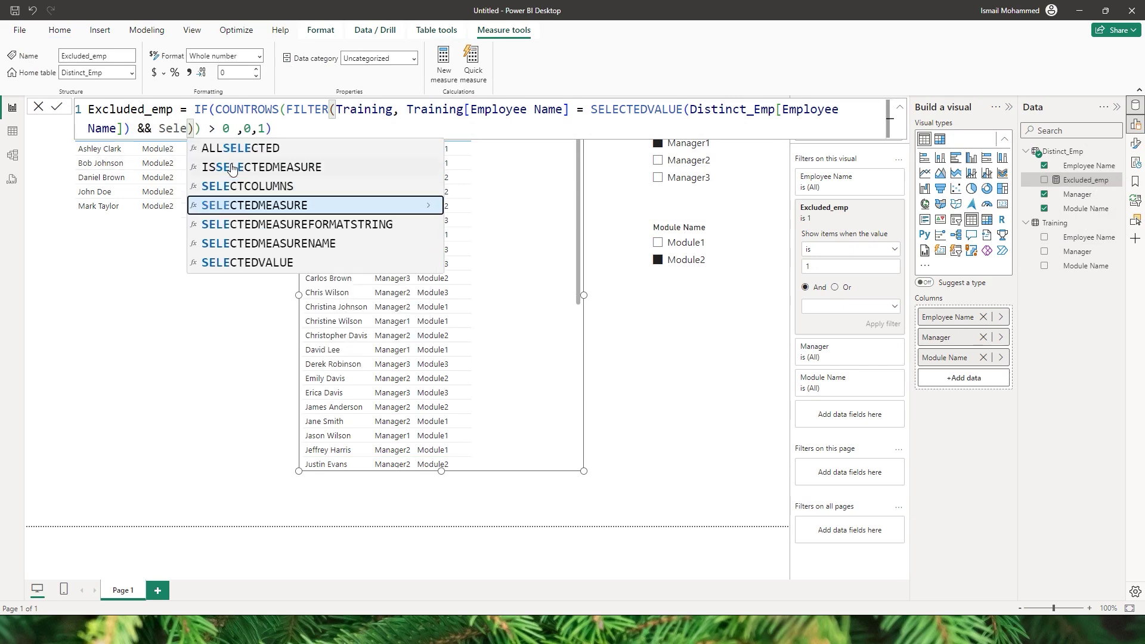
{"action": "key", "text": "Tab"}
{"action": "type", "text": "Man"}
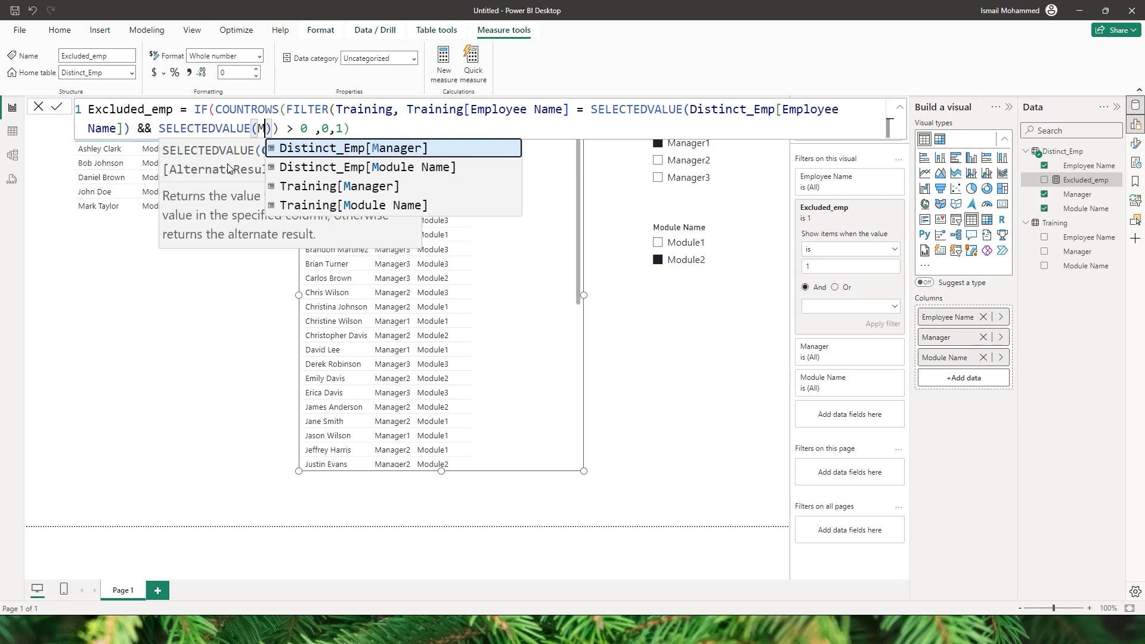
{"action": "key", "text": "Down"}
{"action": "key", "text": "Tab"}
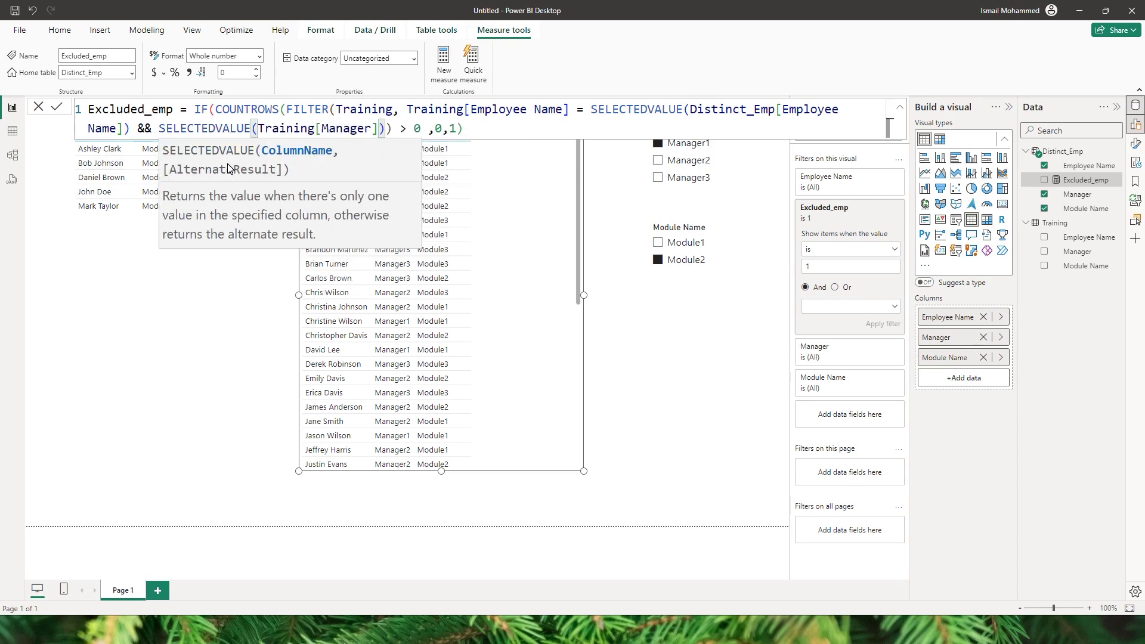
Step: Complete the condition with = SELECTEDVALUE(Distinct_Emp[Manager]) and commit the measure
{"action": "type", "text": ") = Sel"}
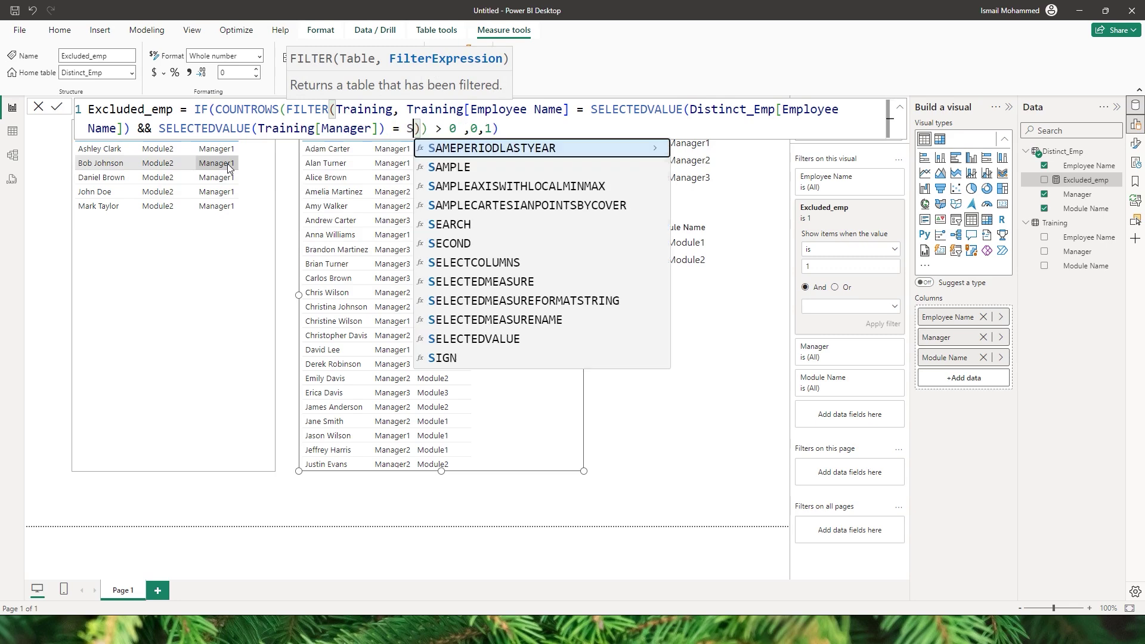
{"action": "key", "text": "Down"}
{"action": "key", "text": "Down"}
{"action": "key", "text": "Down"}
{"action": "key", "text": "Down"}
{"action": "key", "text": "Tab"}
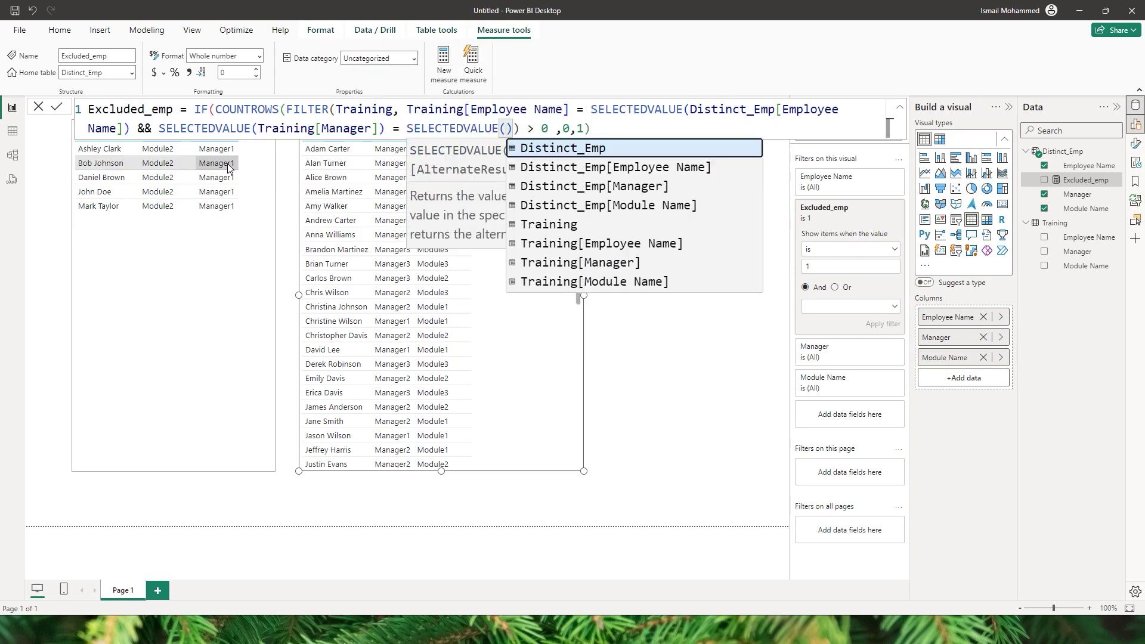
{"action": "type", "text": "Mana"}
{"action": "key", "text": "Tab"}
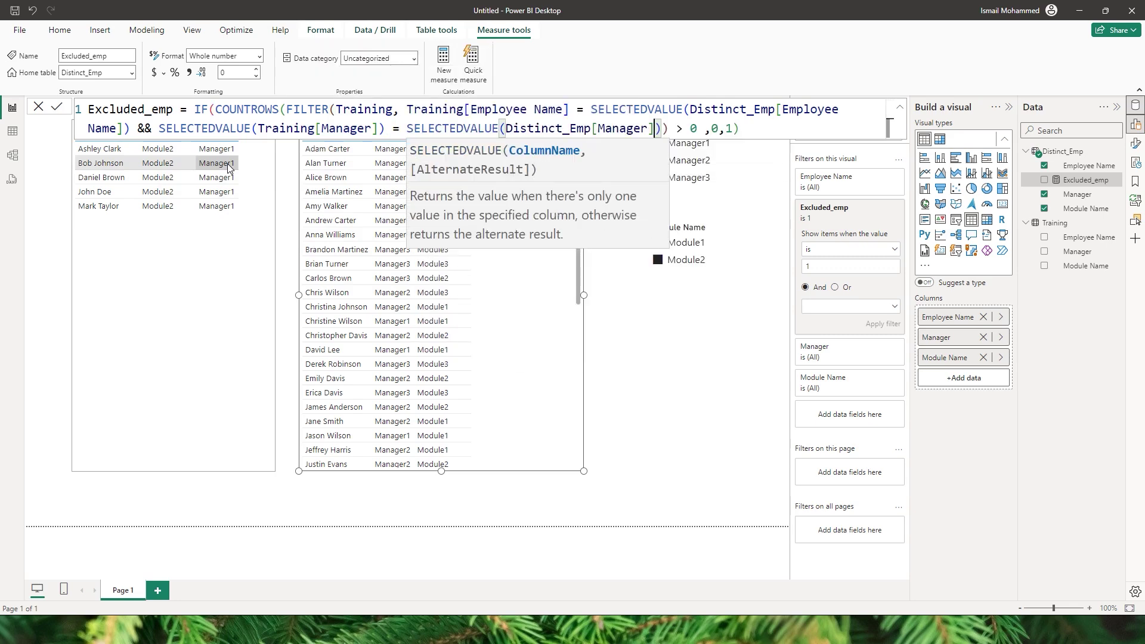
{"action": "type", "text": ")"}
{"action": "key", "text": "Return"}
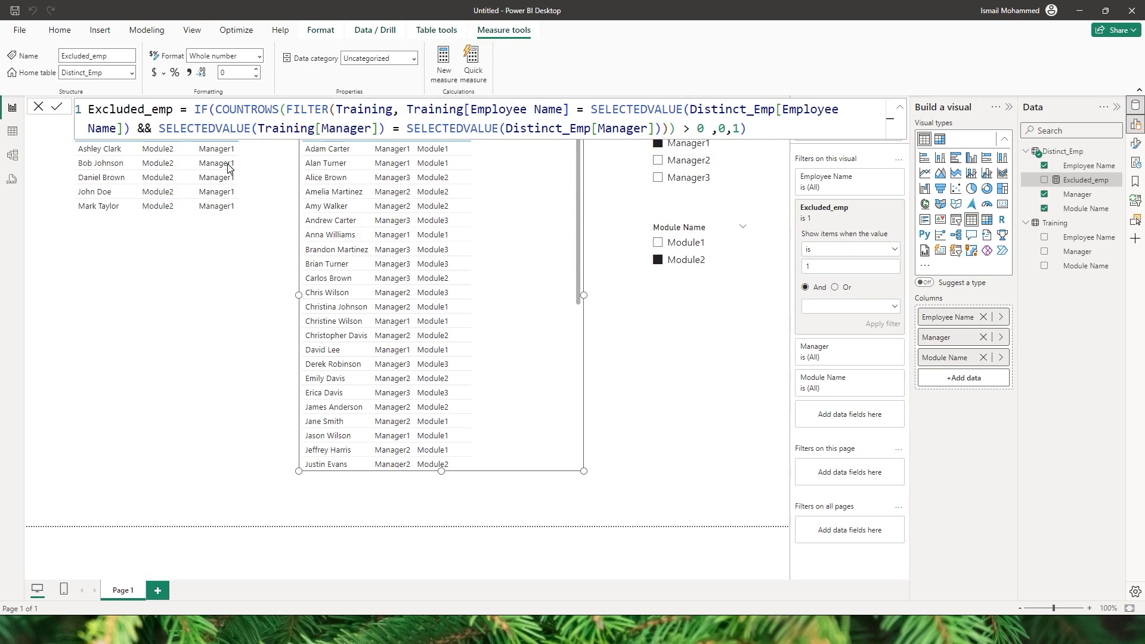
{"action": "left_click", "coordinate": [12, 155]}
Step: Relate Training[Manager] to Distinct_Emp[Manager] and go back to the report page
{"action": "left_click", "coordinate": [240, 221]}
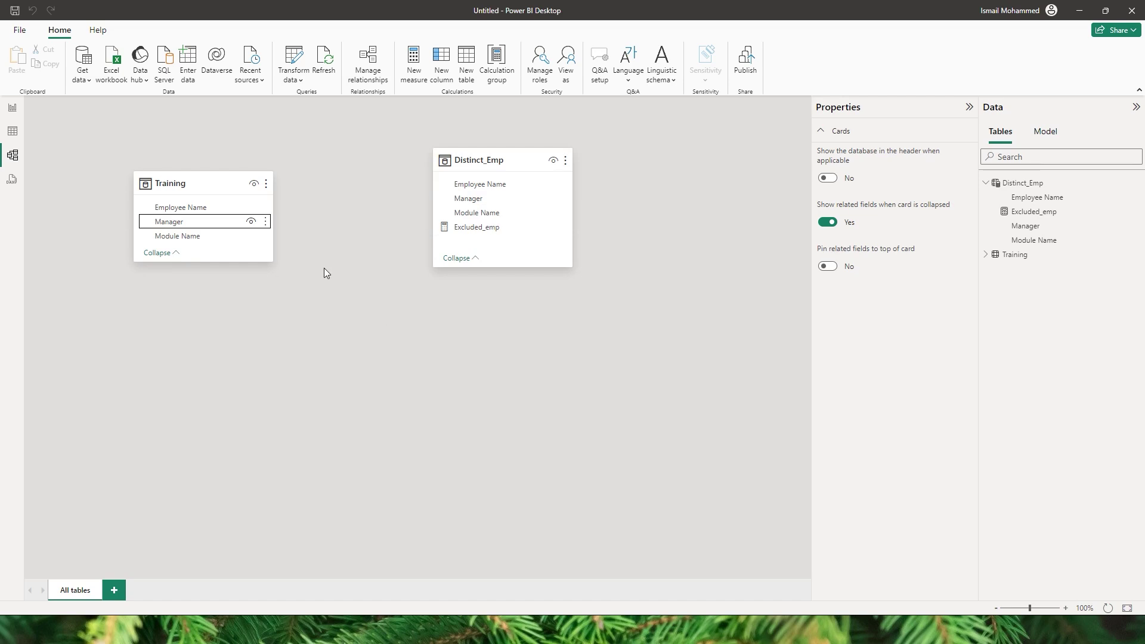
{"action": "left_click_drag", "start_coordinate": [185, 228], "coordinate": [487, 199]}
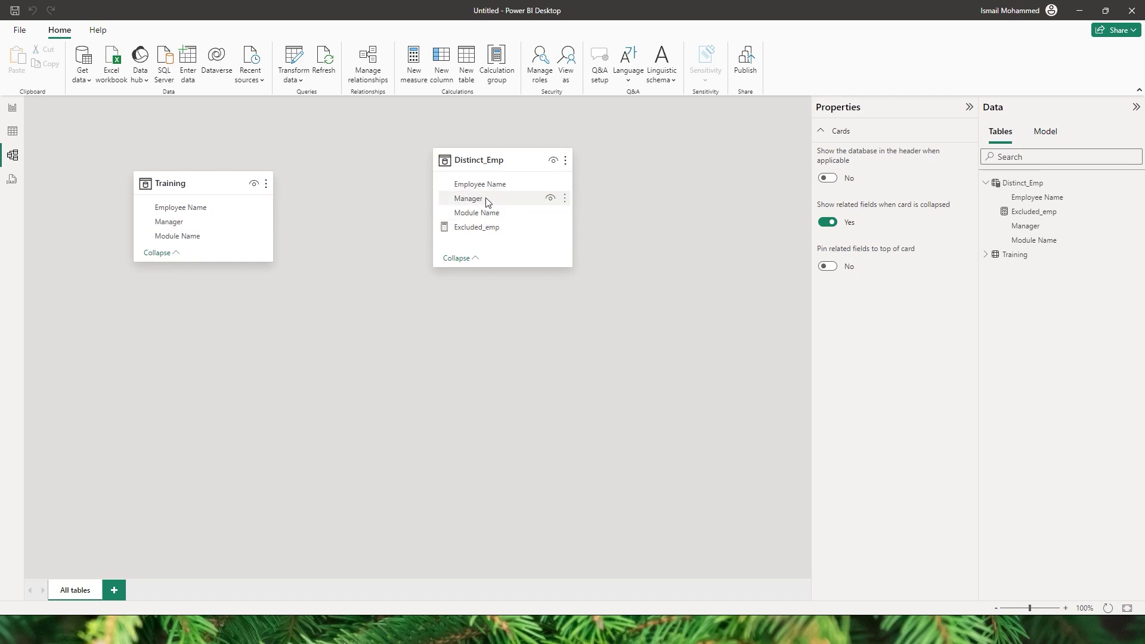
{"action": "left_click", "coordinate": [695, 492]}
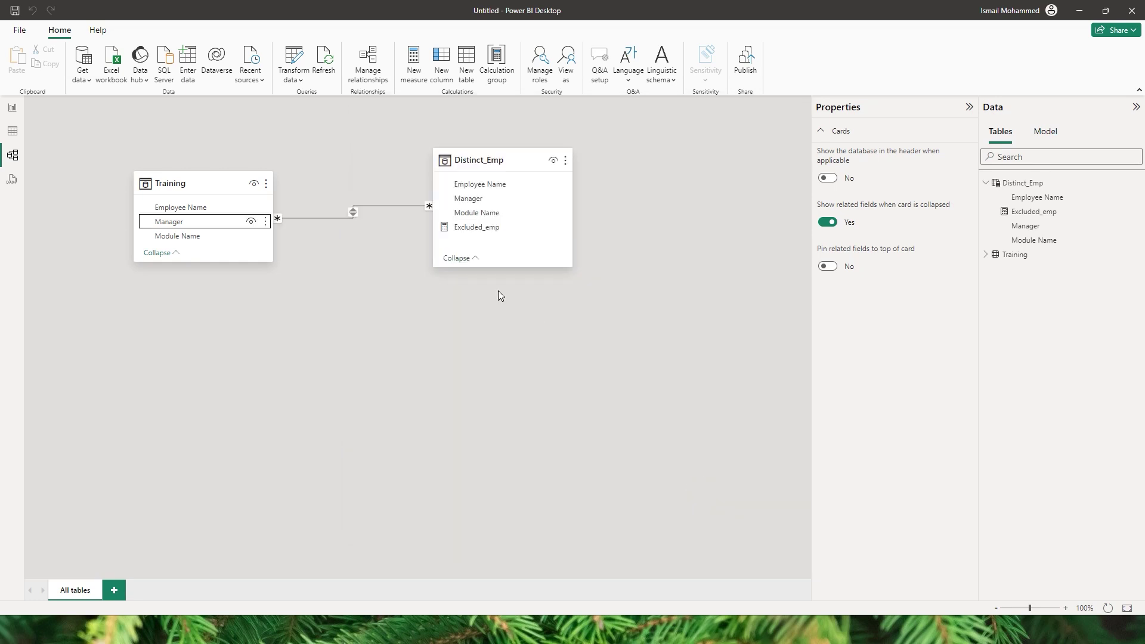
{"action": "left_click", "coordinate": [13, 108]}
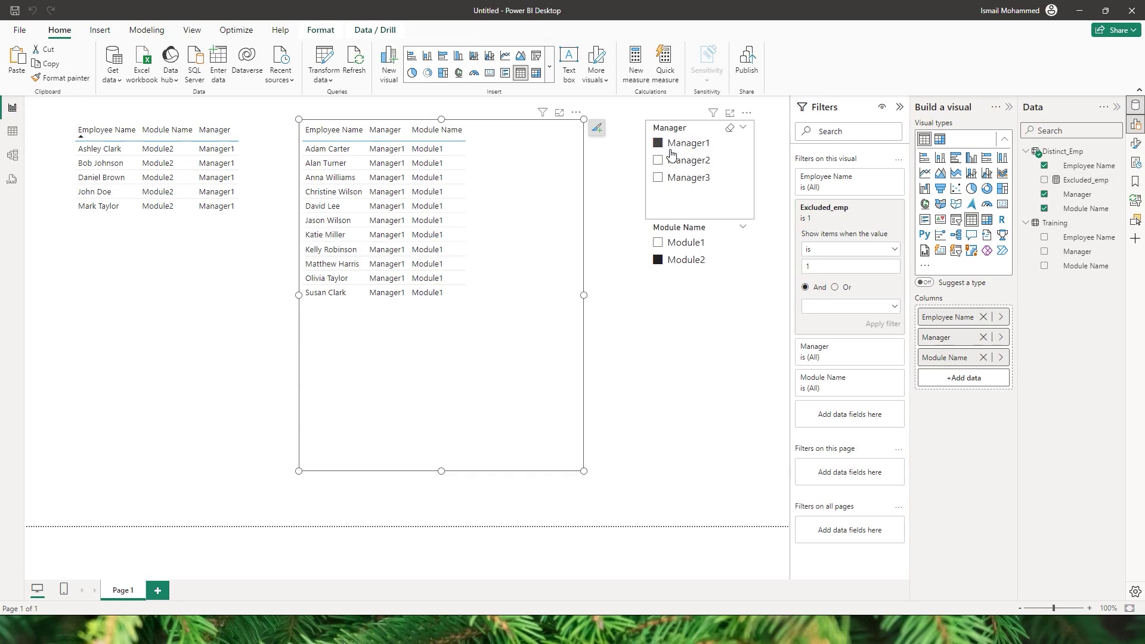
{"action": "left_click", "coordinate": [173, 257]}
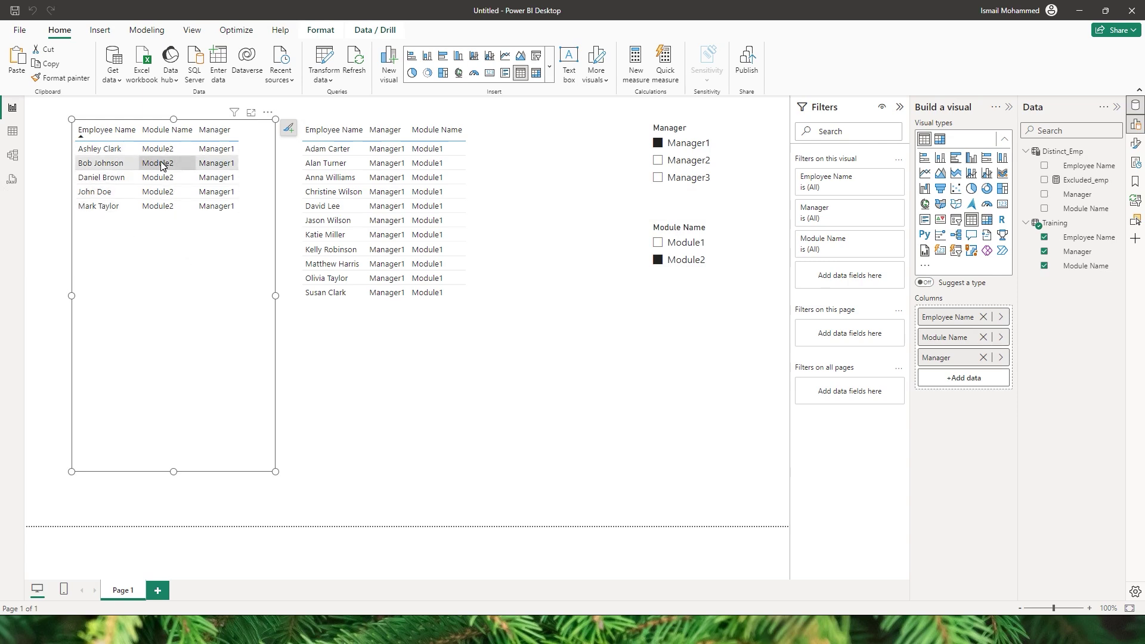
{"action": "left_click", "coordinate": [353, 153]}
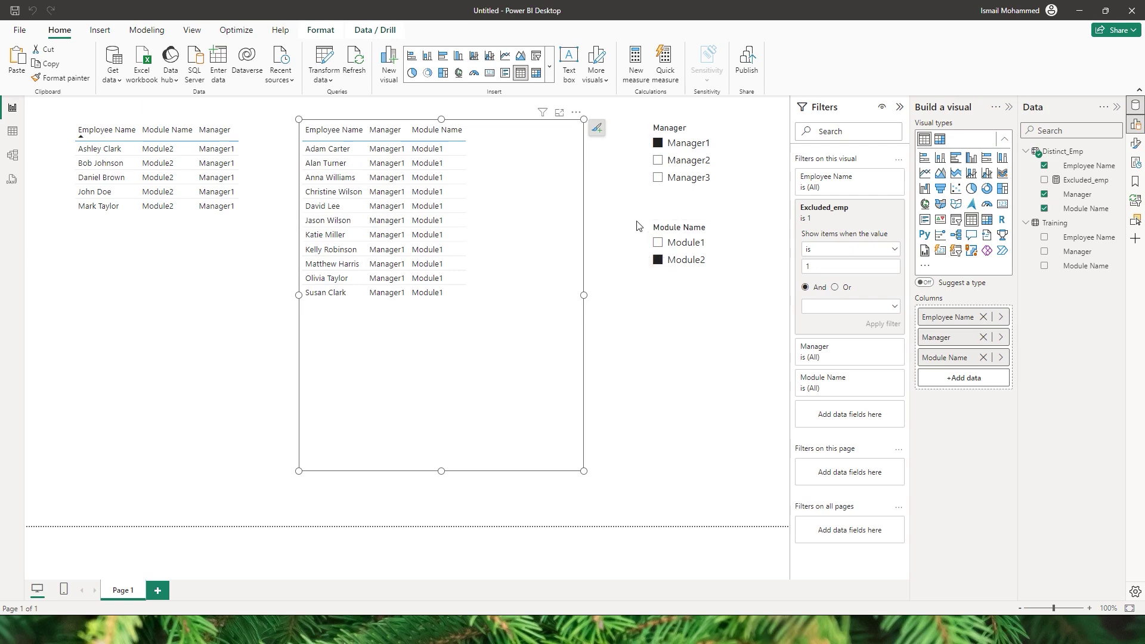
Step: Slice the report to Manager3, then select the excluded-employees table
{"action": "left_click", "coordinate": [658, 178]}
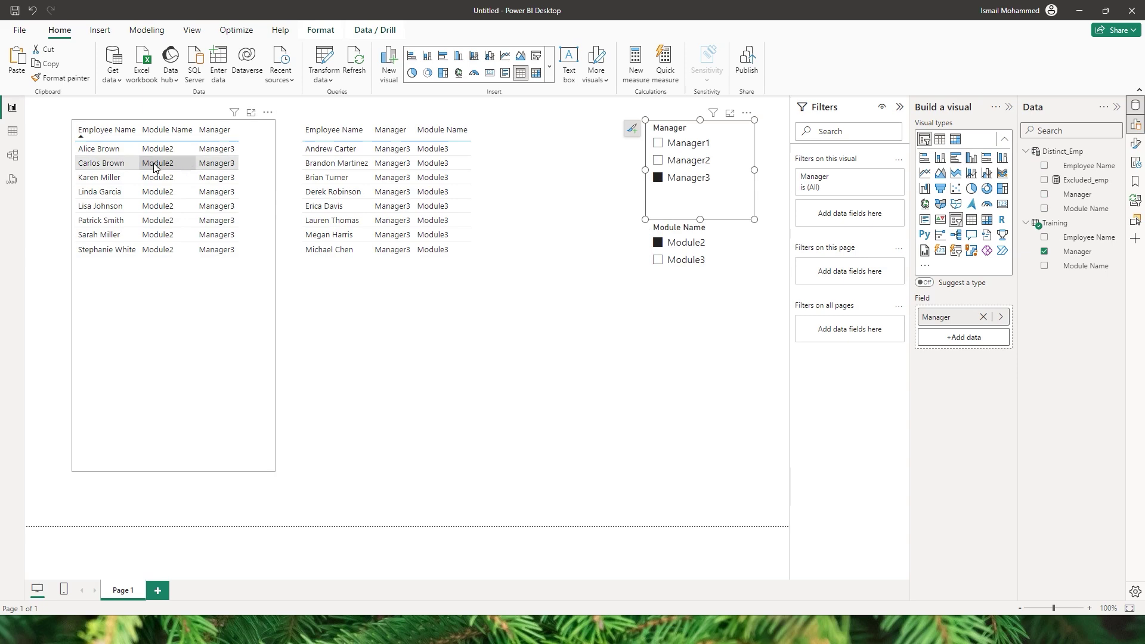
{"action": "left_click", "coordinate": [514, 222]}
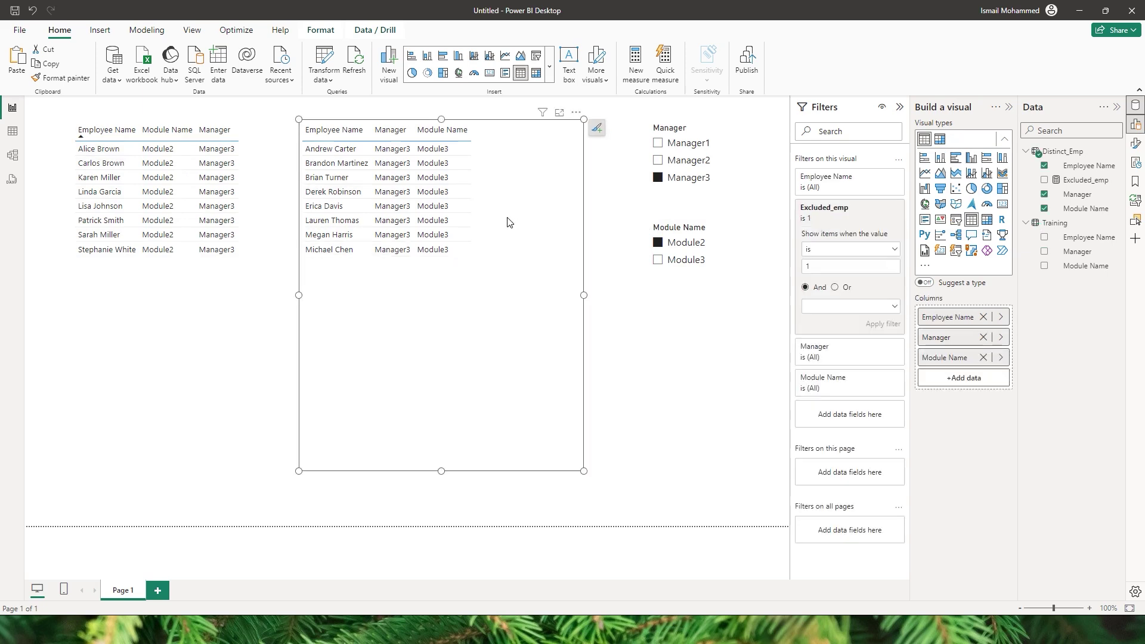